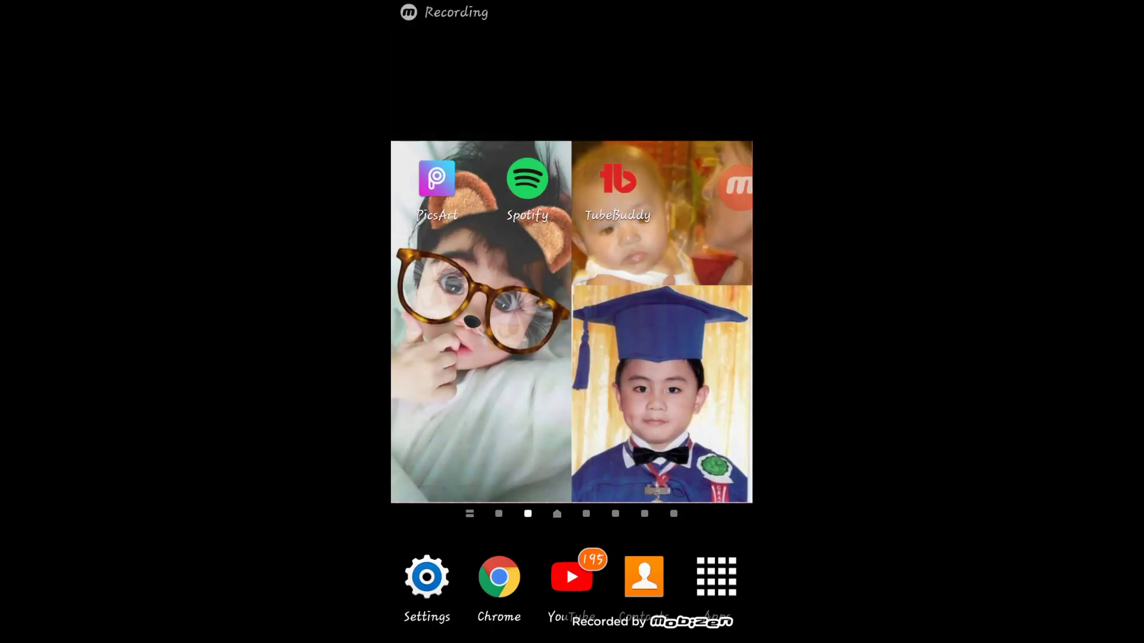
Swipe to the previous home screen page and launch the YouTube app from the dock
drag(453, 328, 691, 328)
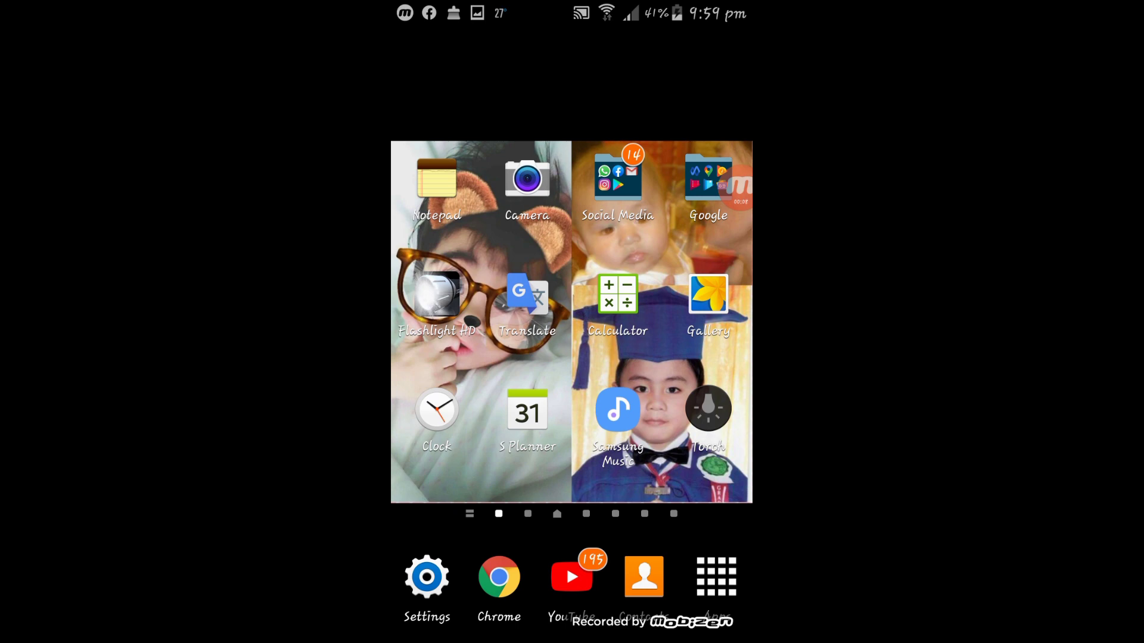
click(572, 576)
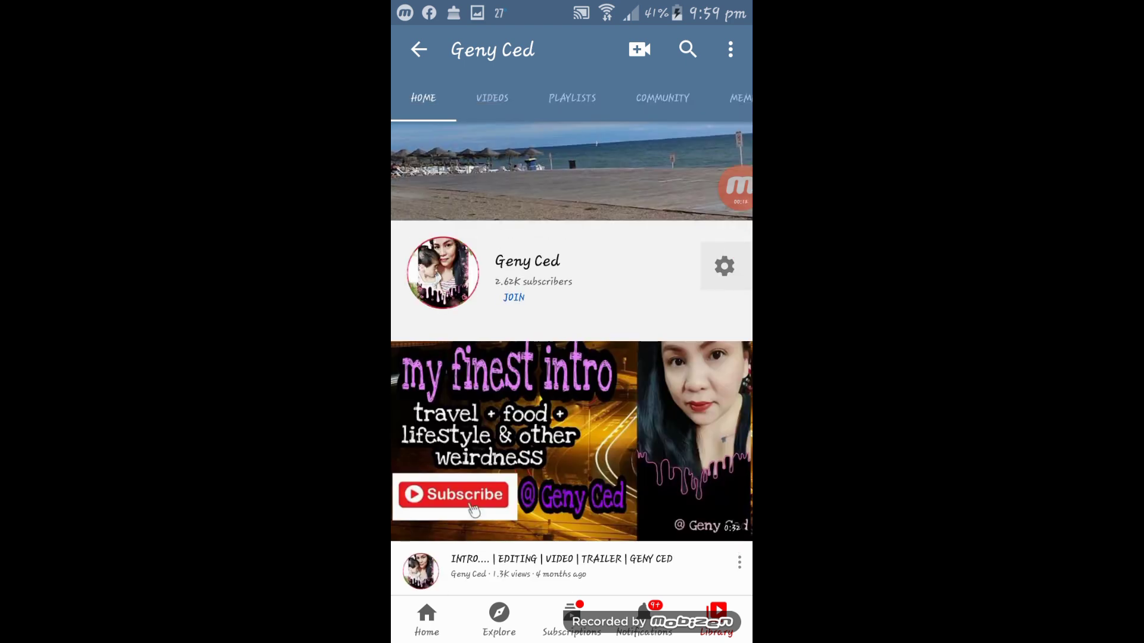
Start a new video upload and pick the 0:30 clip from the gallery
click(640, 49)
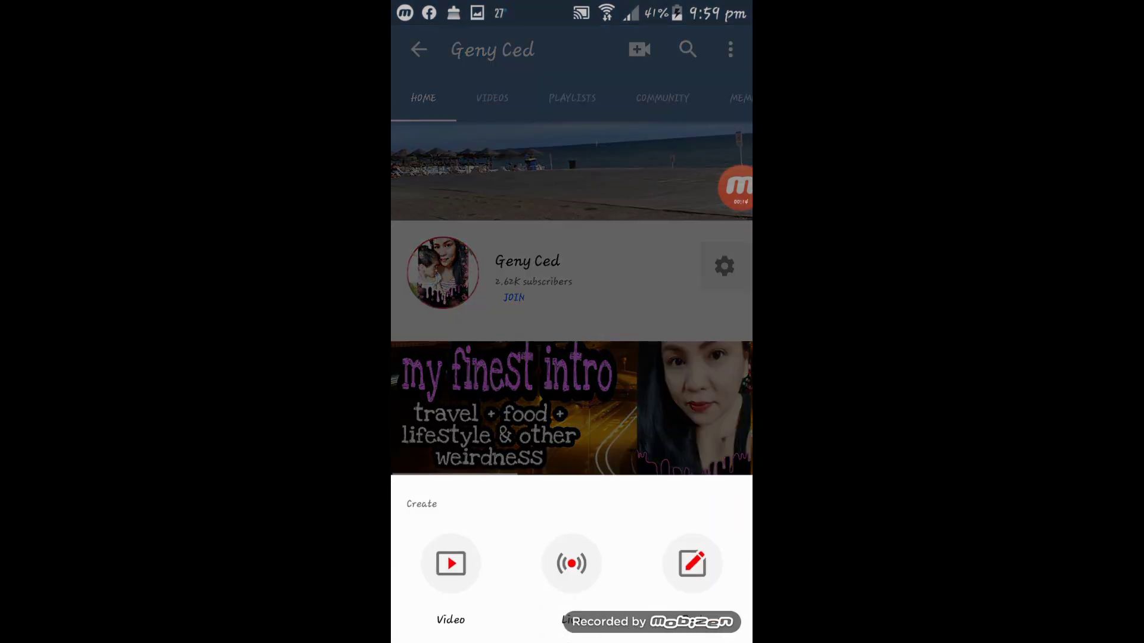
key(Escape)
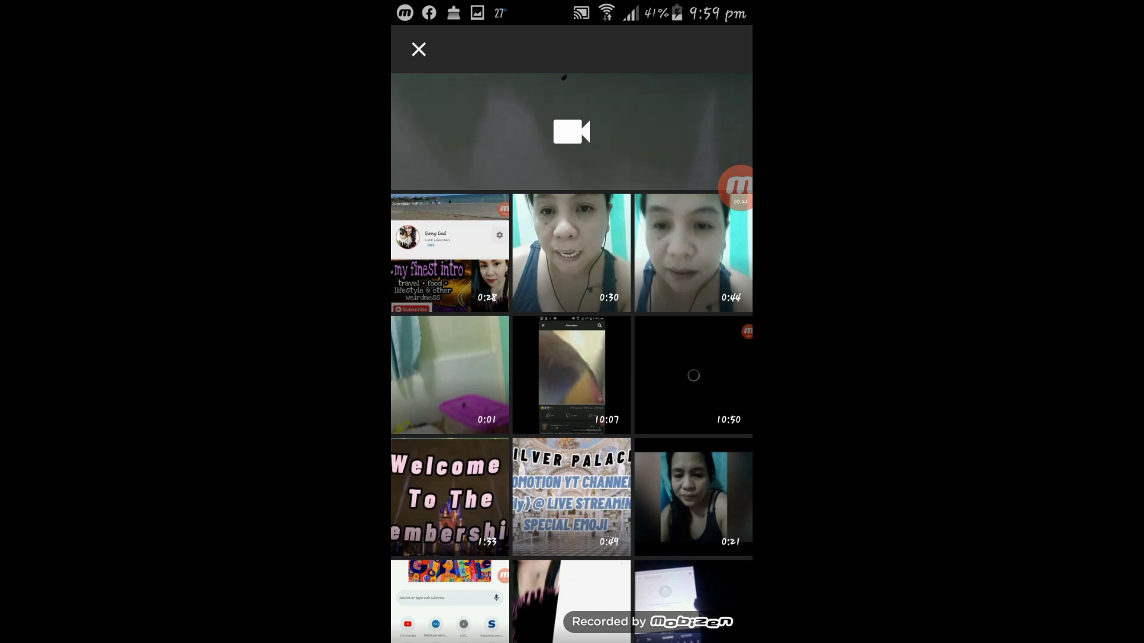
click(570, 254)
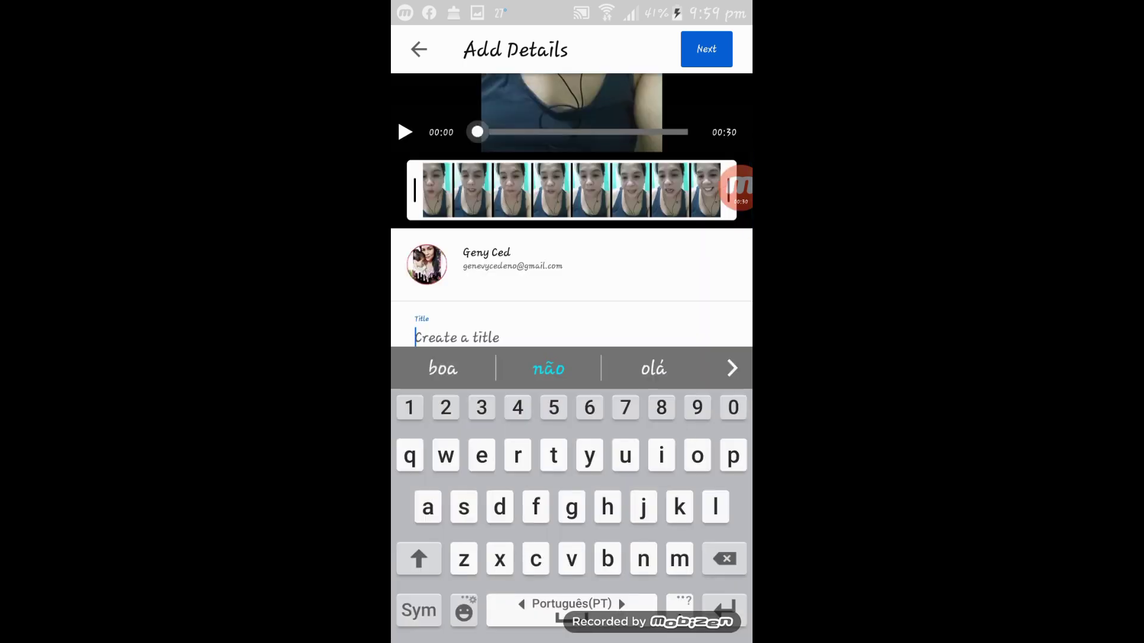
Enter 'video Tutorial' as the clip's title
text(video )
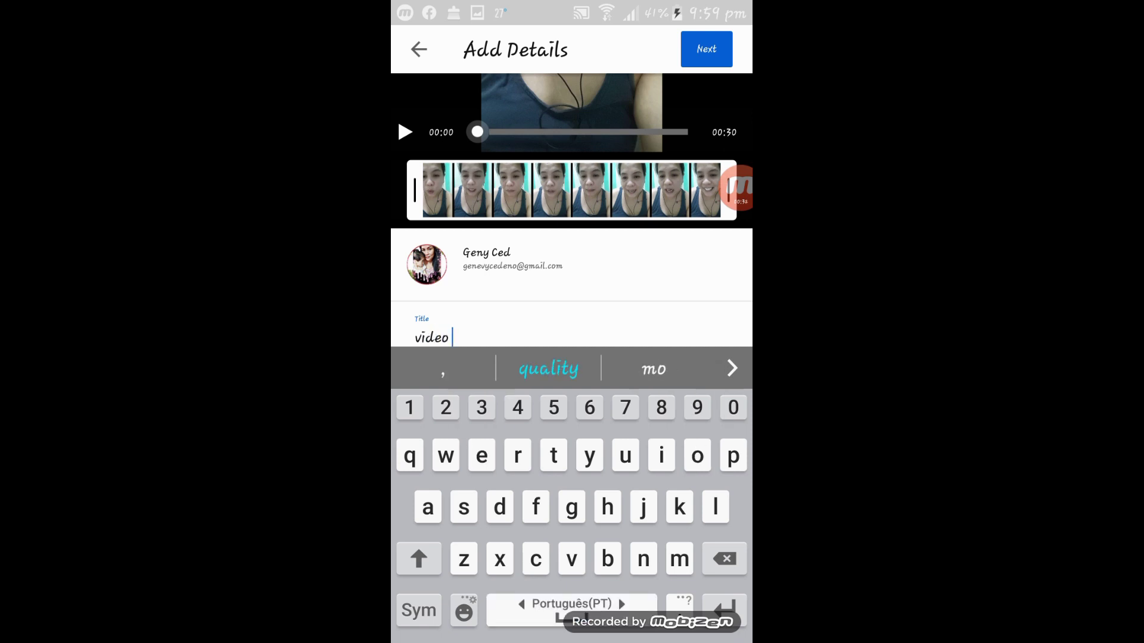
text(tutori)
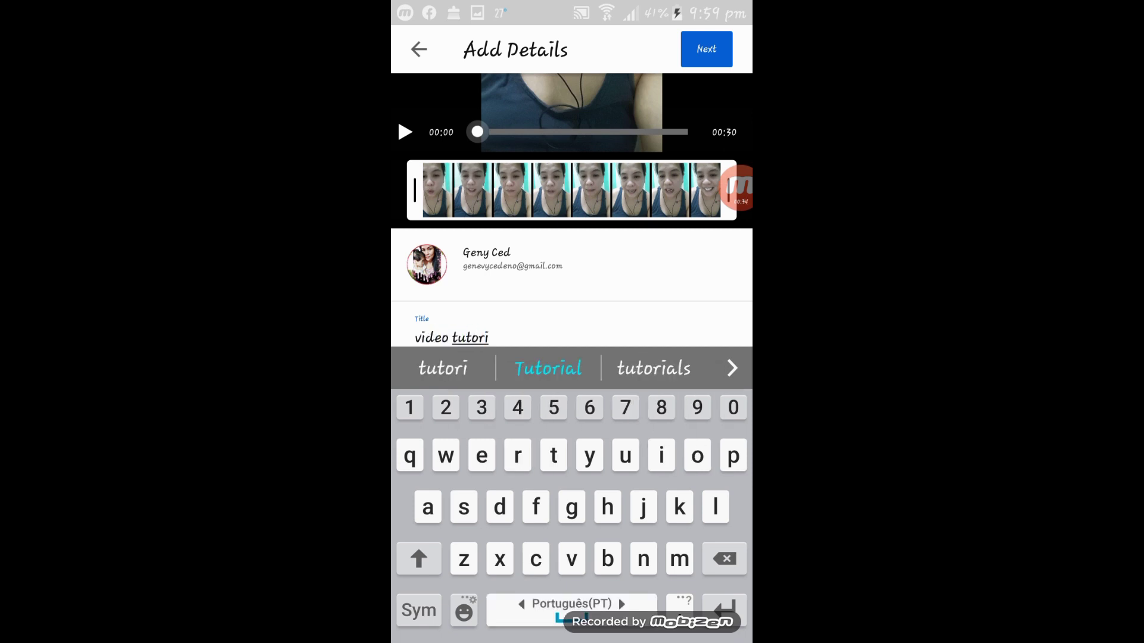
click(547, 368)
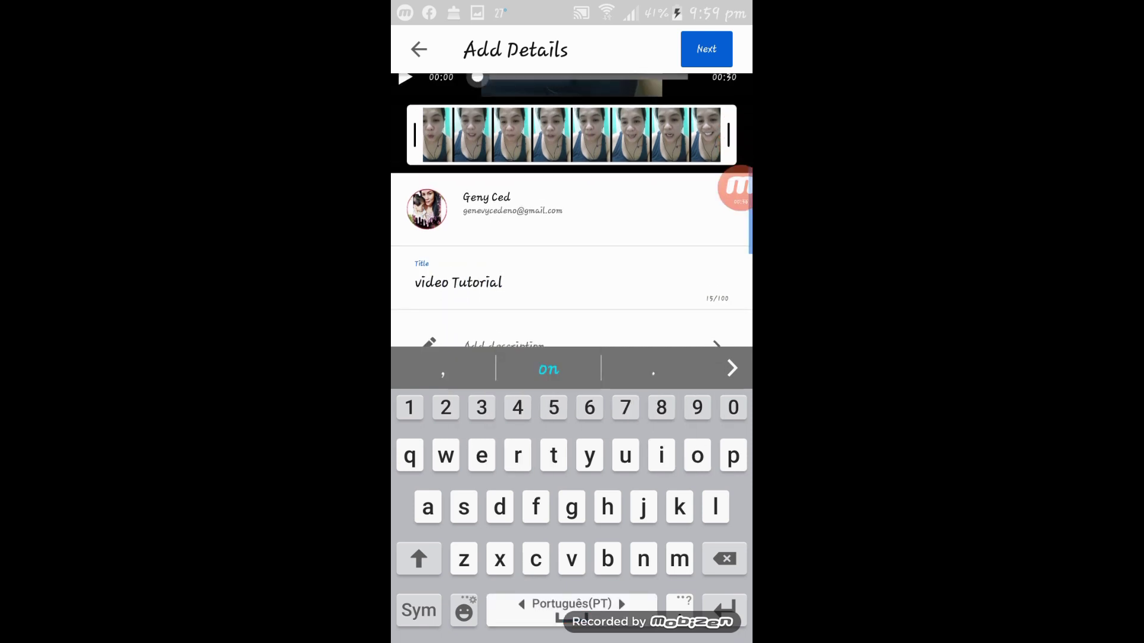
key(Escape)
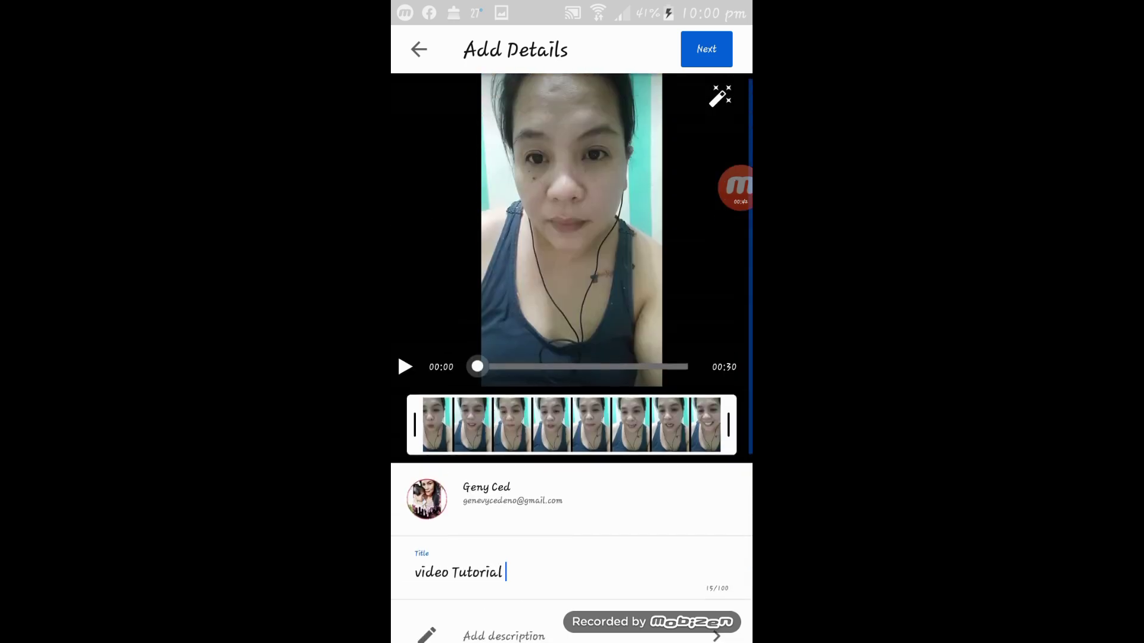
Leave the age restriction at No and start the upload
click(706, 49)
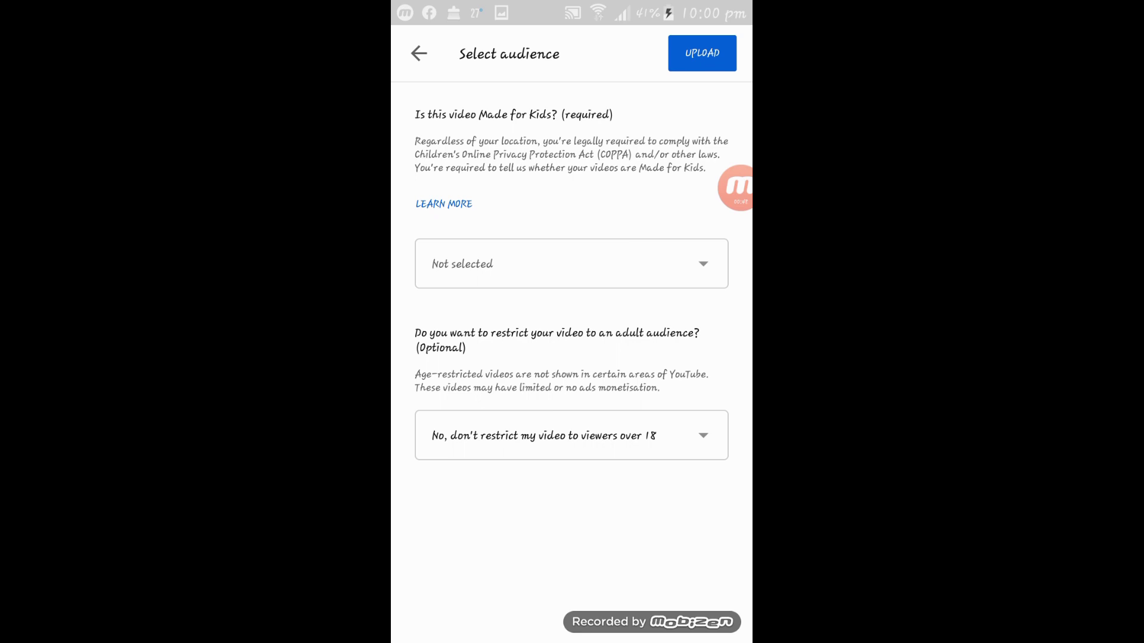
click(571, 436)
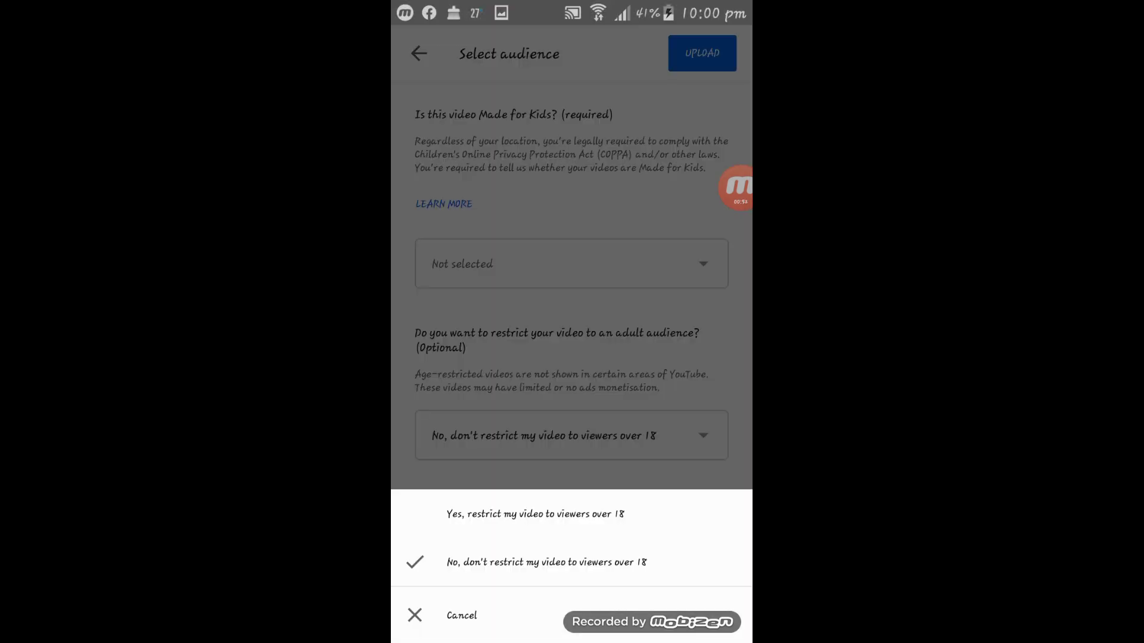
click(547, 562)
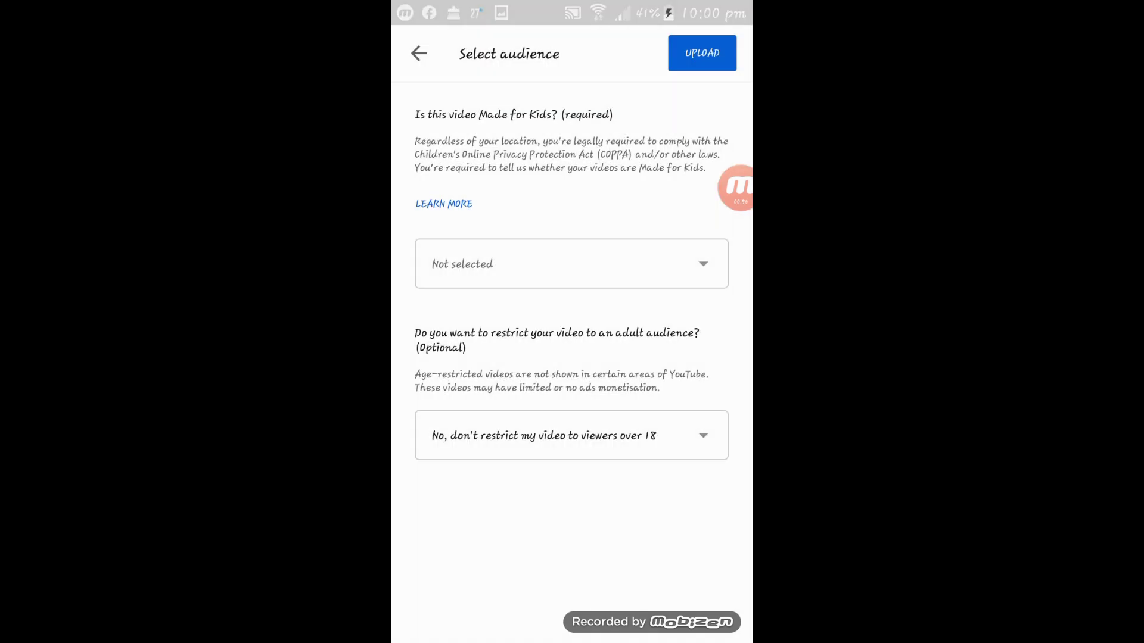
click(702, 53)
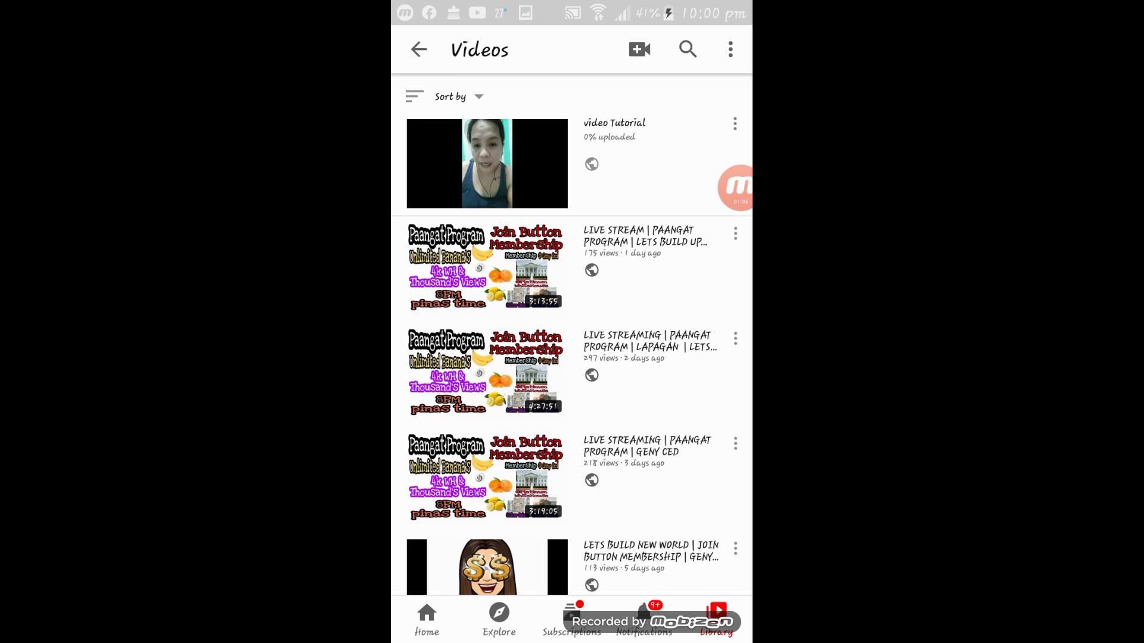
Close the YouTube app from Recents and open youtube.com in Chrome
key(alt+Tab)
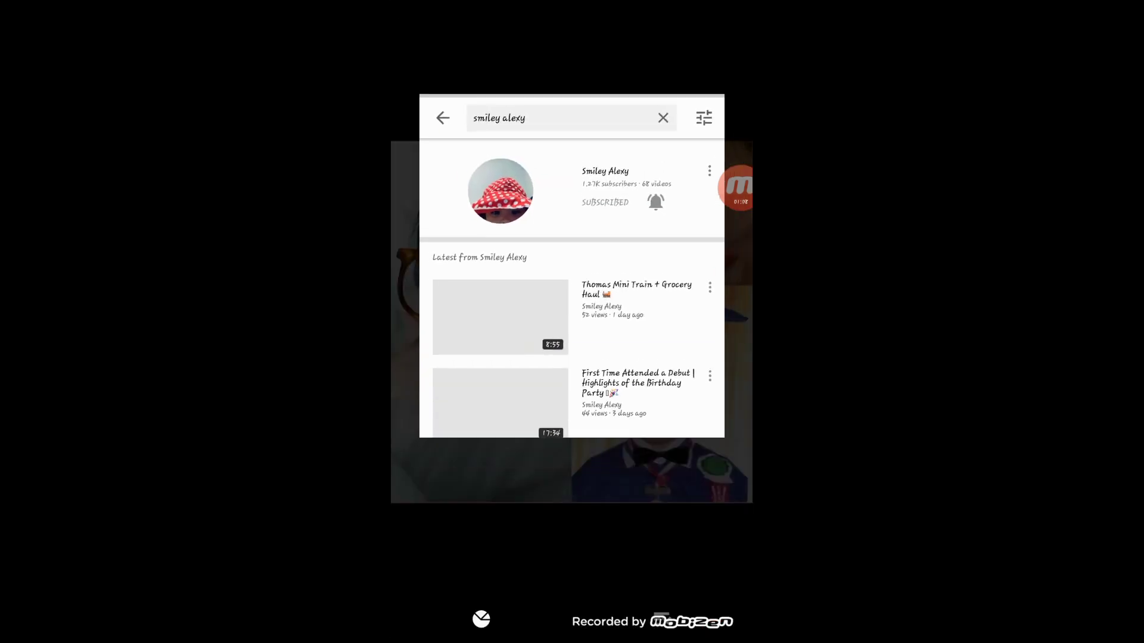
key(Escape)
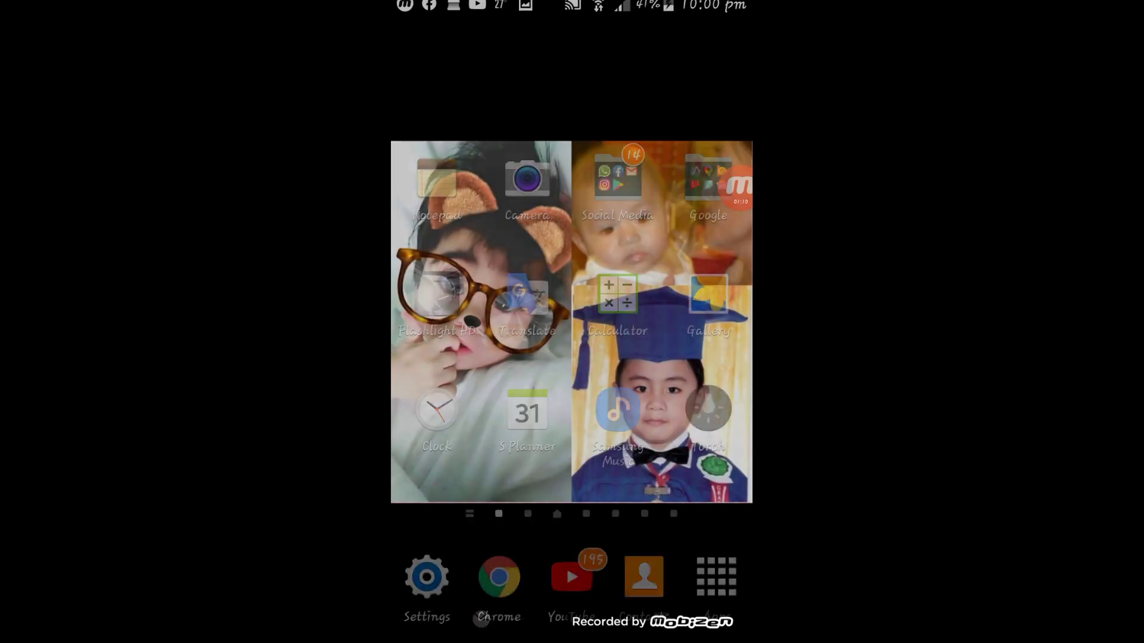
click(571, 576)
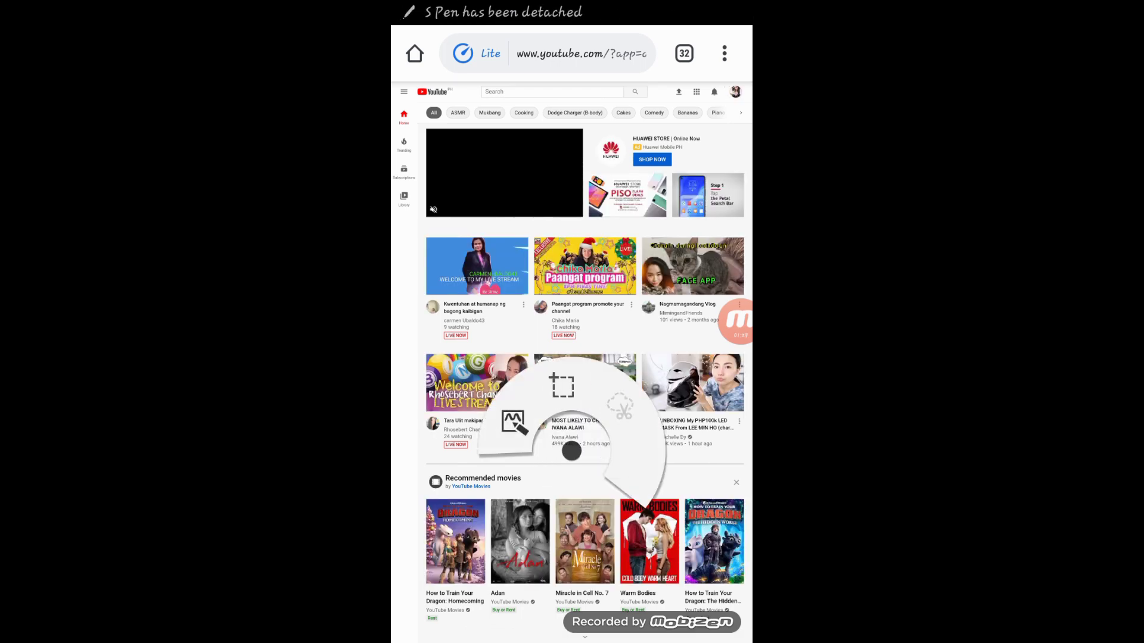
Go to Creator Studio from the profile avatar's account menu
click(734, 91)
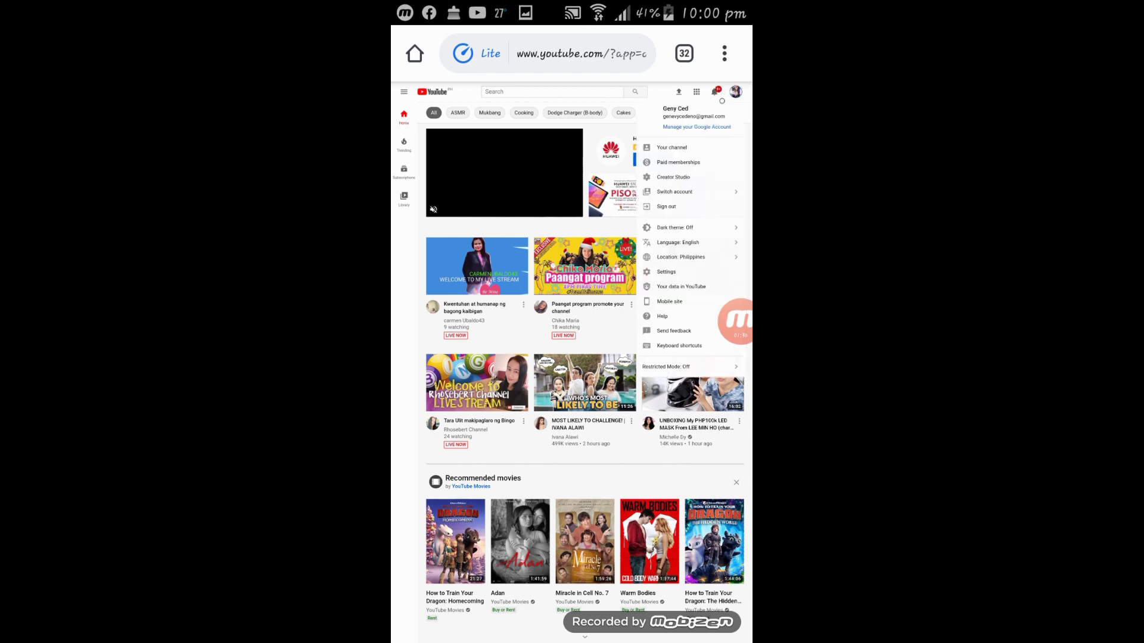
click(681, 161)
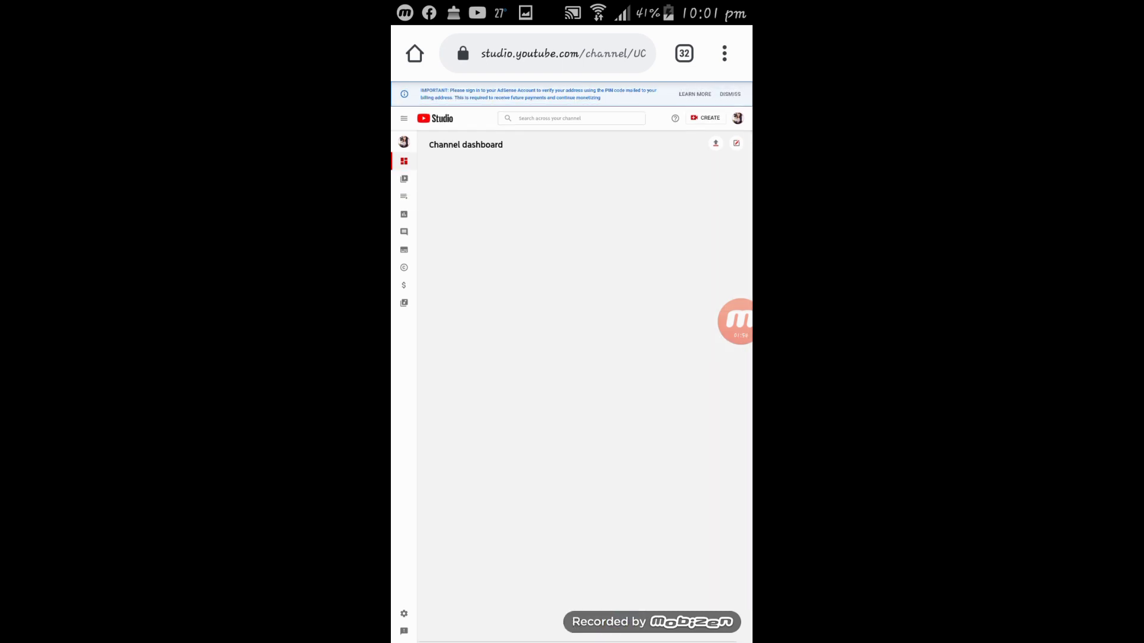
Open the Content list and check what video Tutorial's Pending status means
click(404, 178)
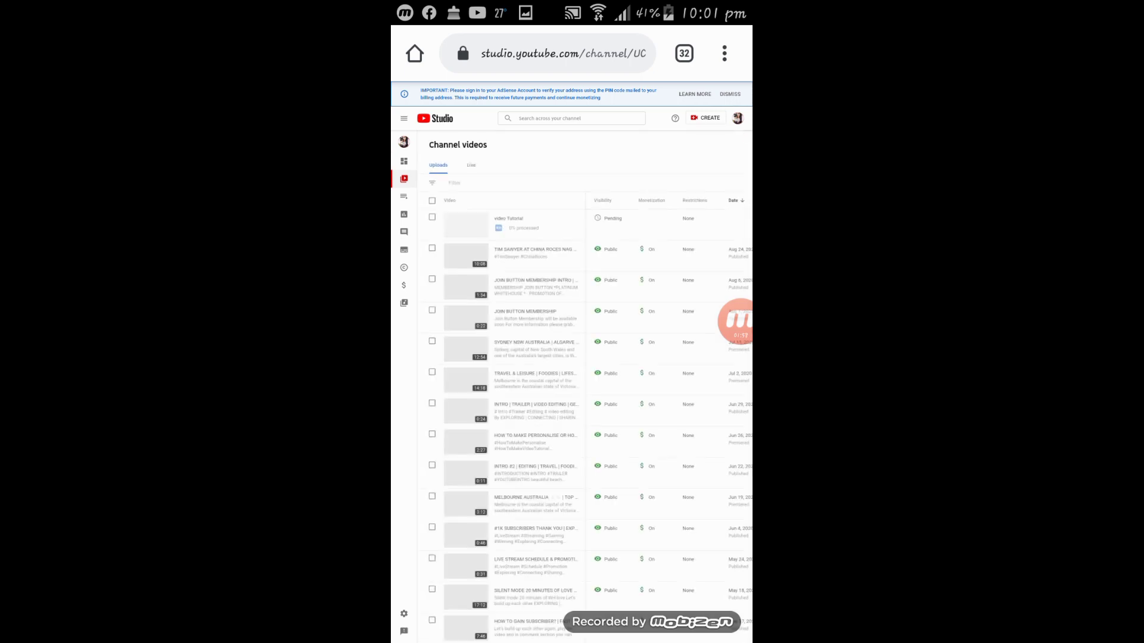
click(514, 240)
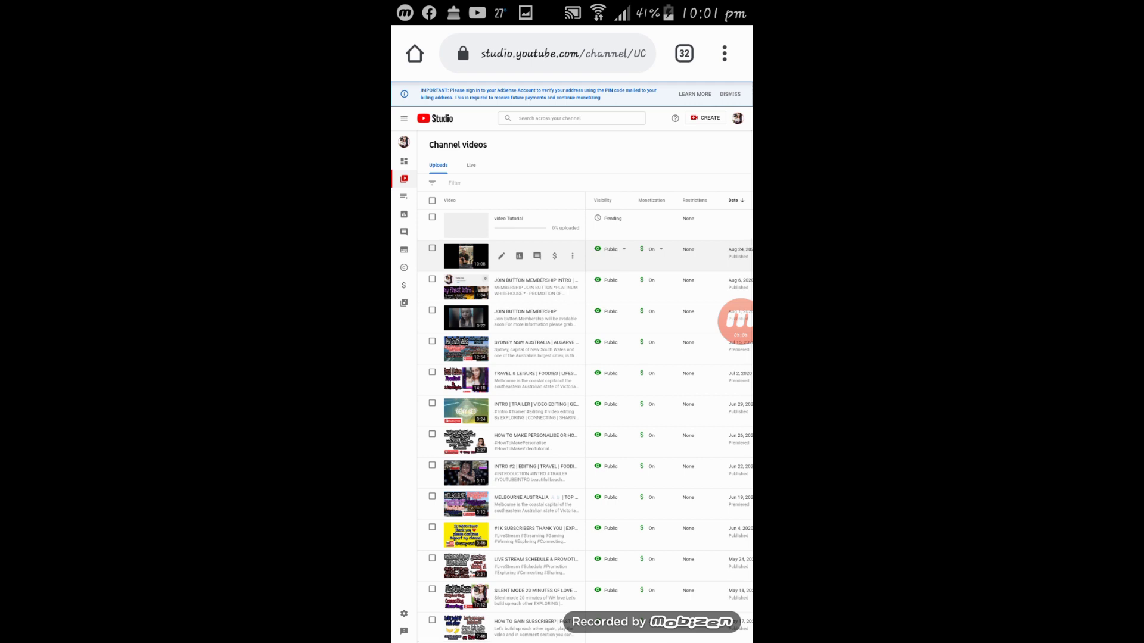
click(600, 221)
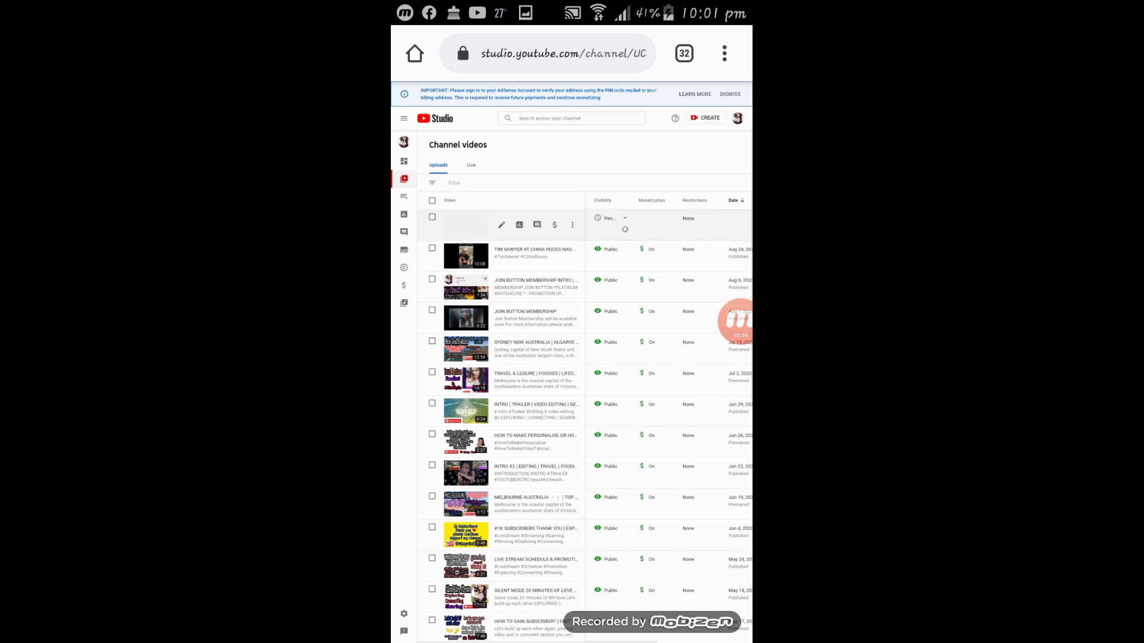
click(604, 224)
click(651, 405)
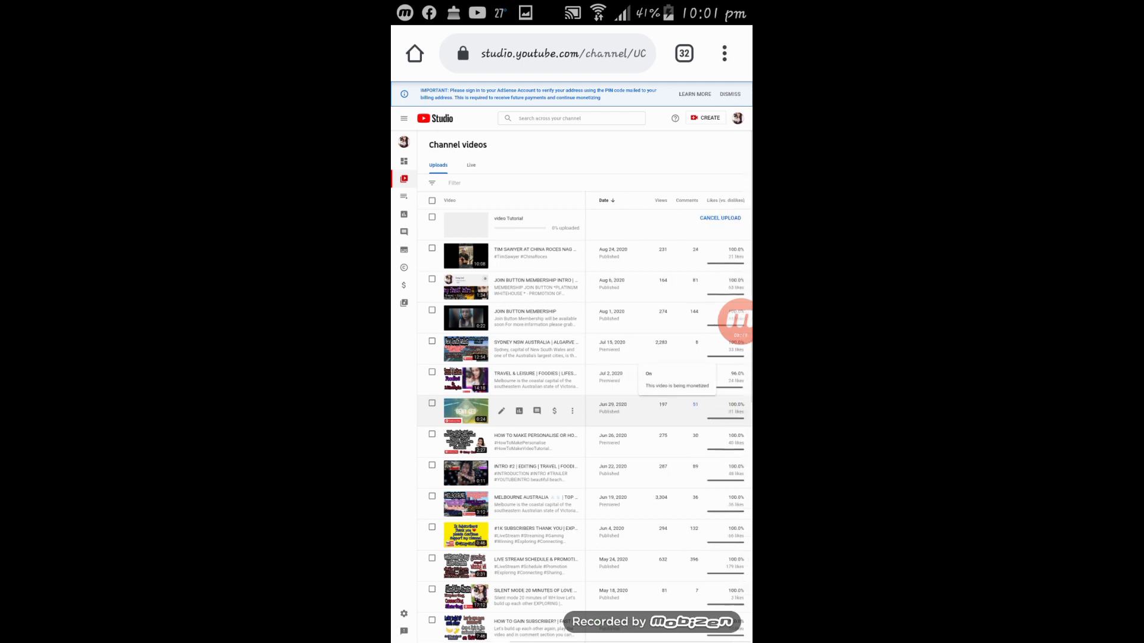
Open the Visibility options for a video row in the table
scroll(655, 357, right, 1)
scroll(655, 357, left, 1)
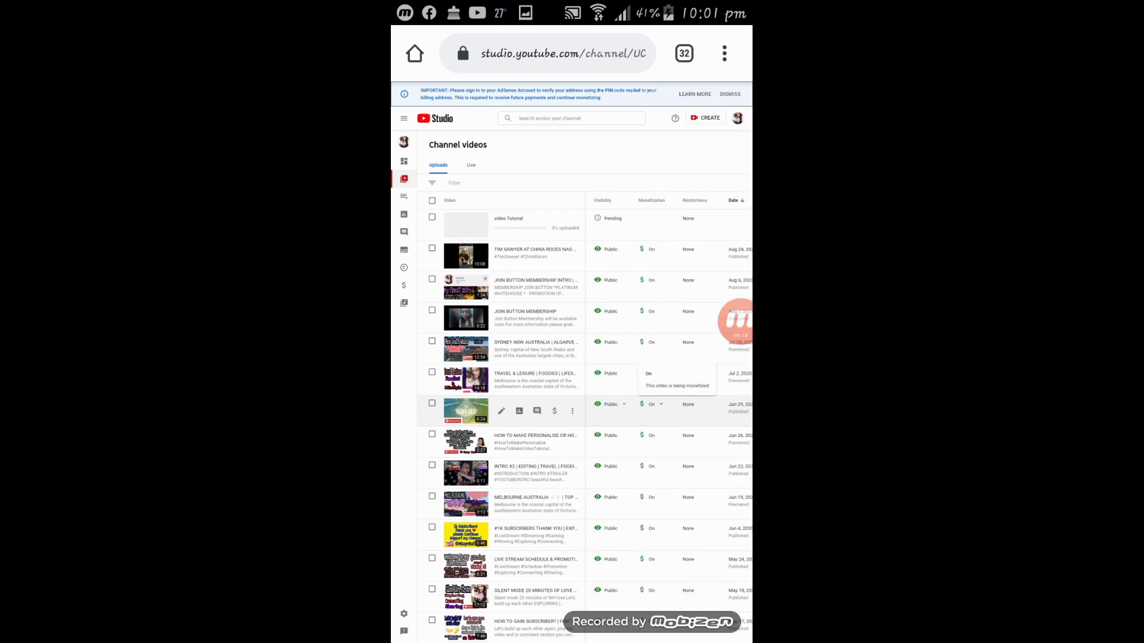
scroll(625, 204, up, 5)
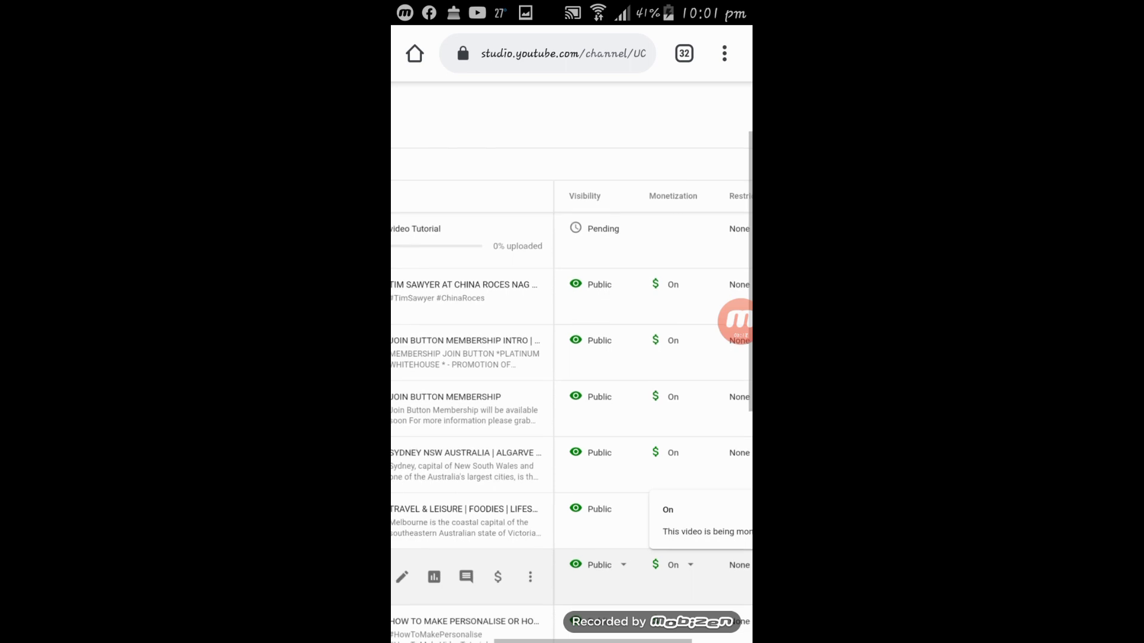
click(667, 397)
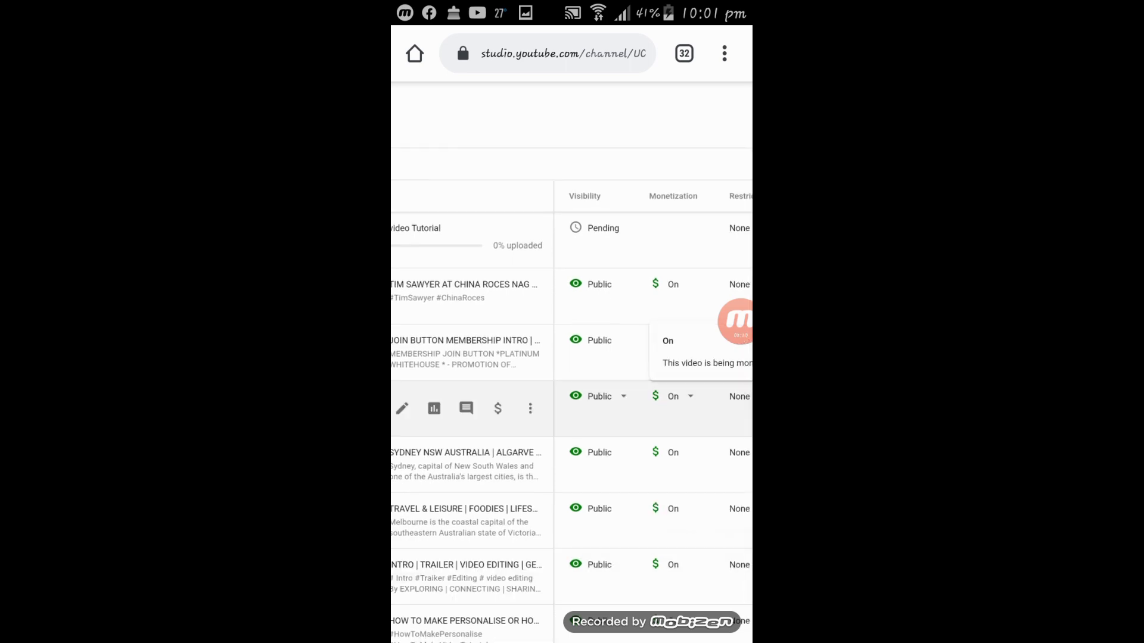
click(602, 396)
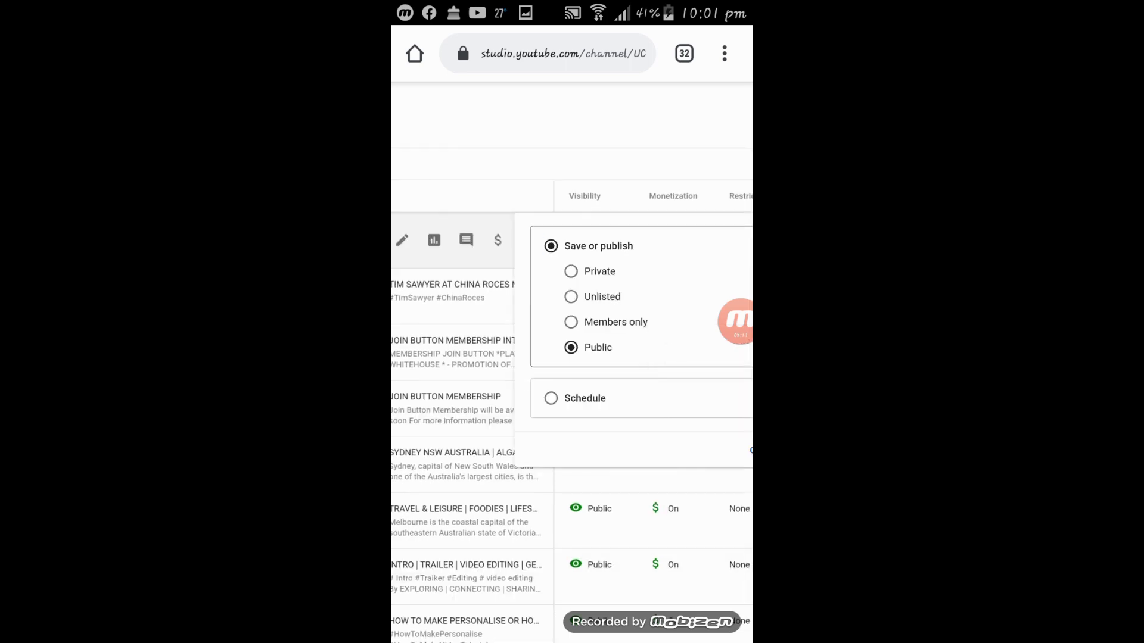
Switch the video to a scheduled release on Sep 25, 2020
drag(736, 322, 737, 425)
scroll(570, 357, right, 2)
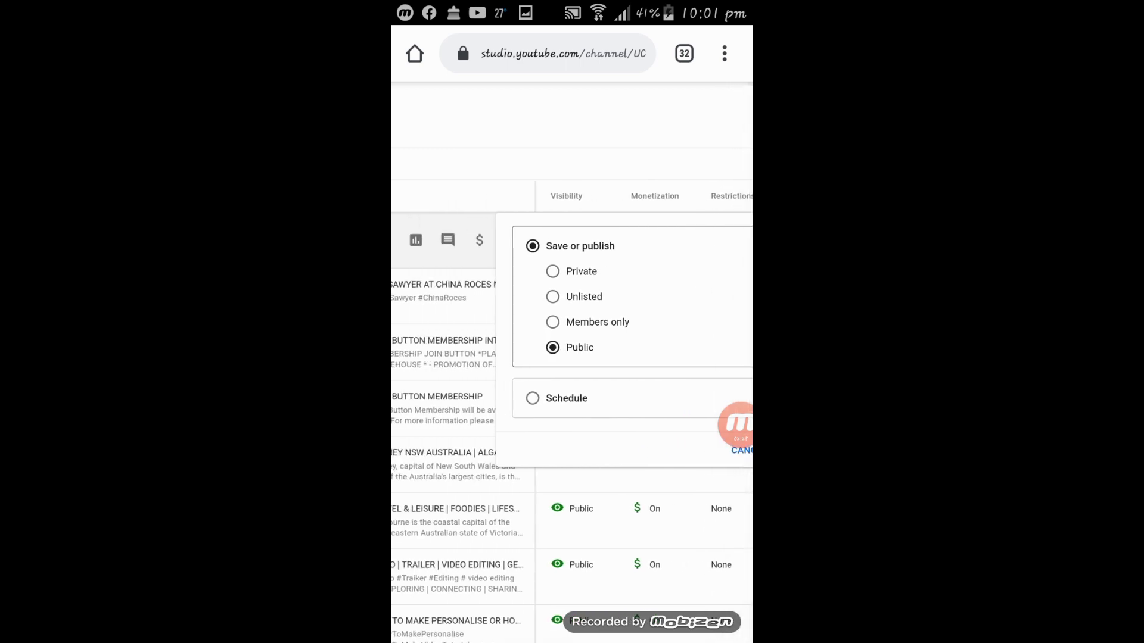
click(532, 397)
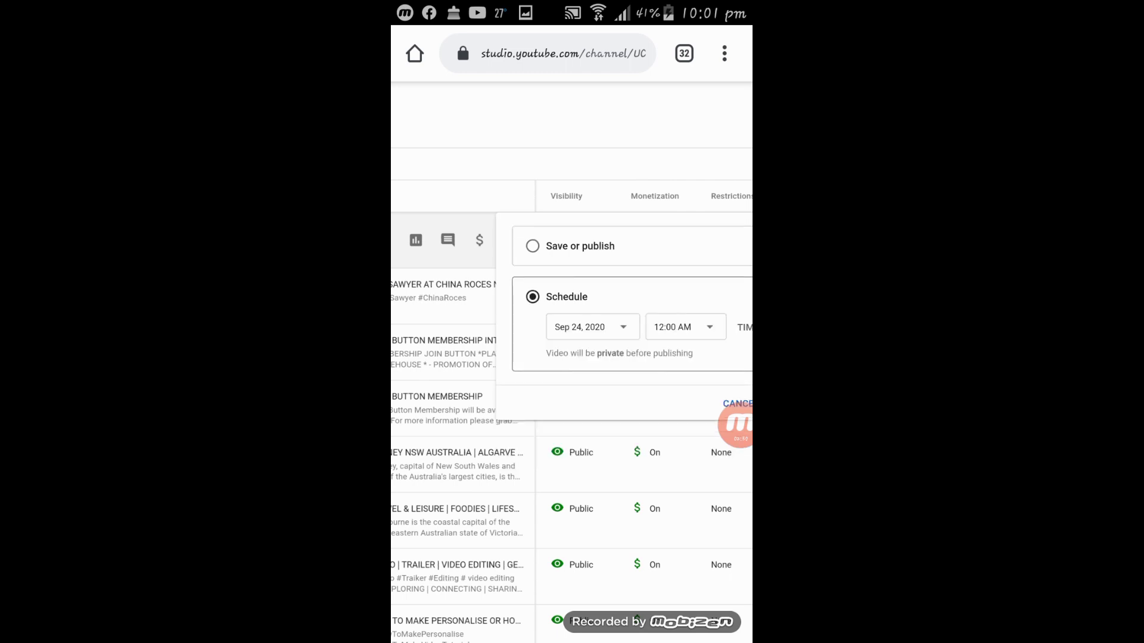
drag(655, 476, 570, 477)
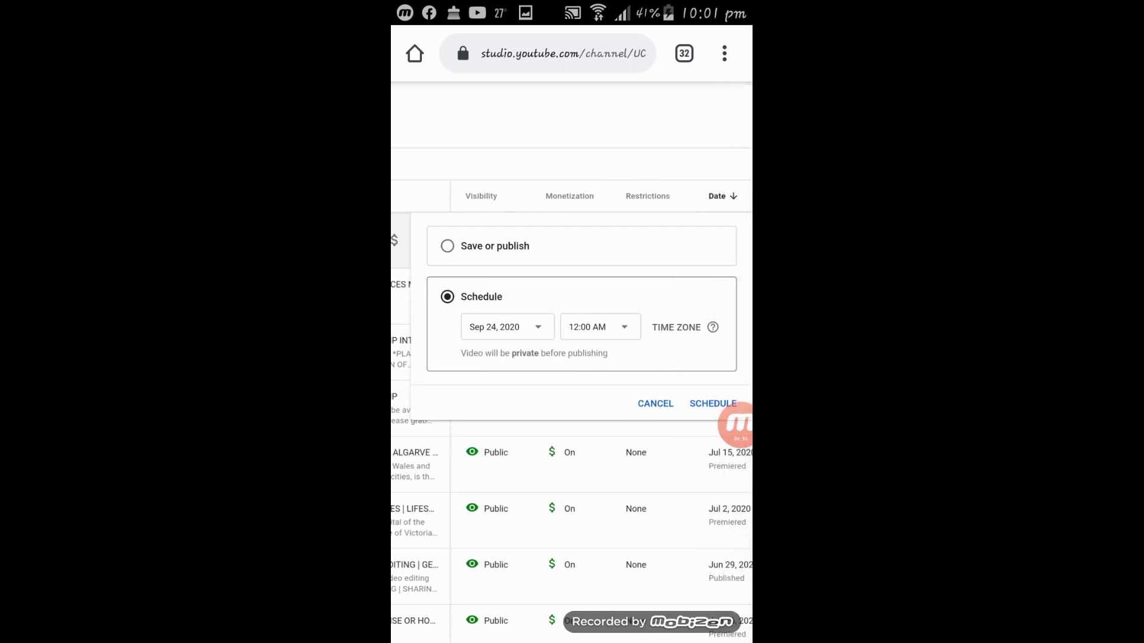
click(538, 327)
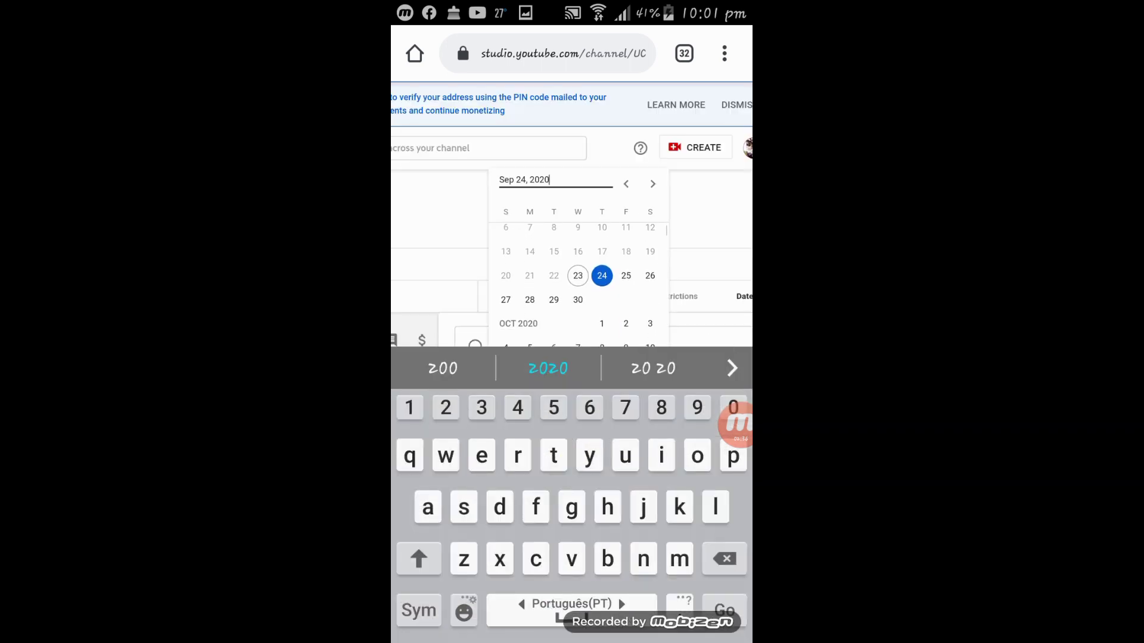
click(625, 276)
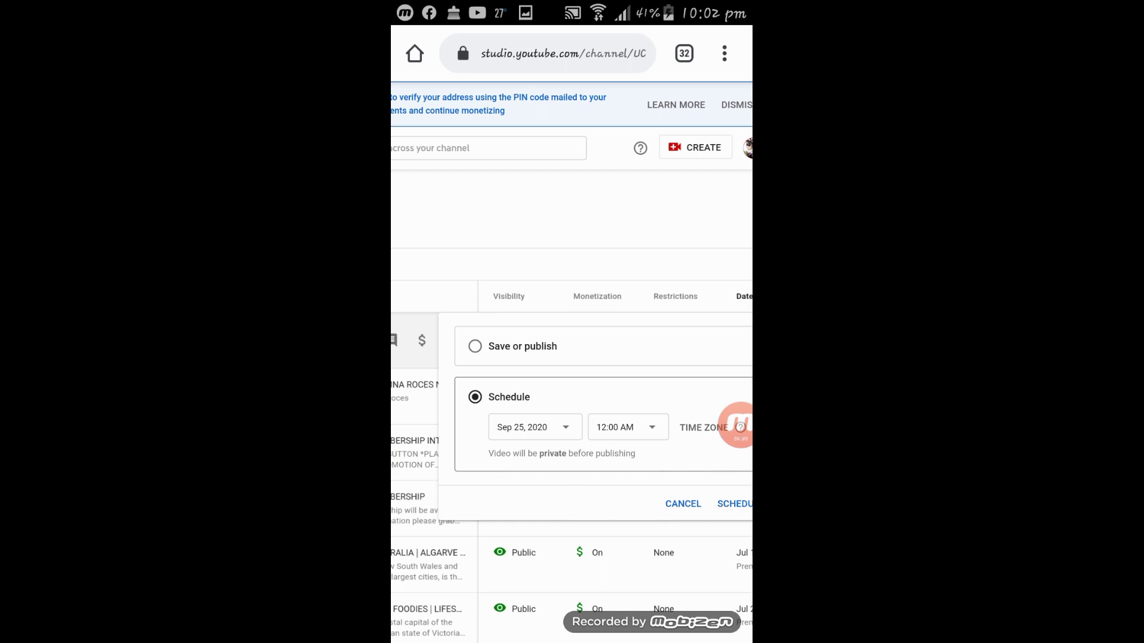
Set the release time to 4:00 PM and save the schedule
click(650, 427)
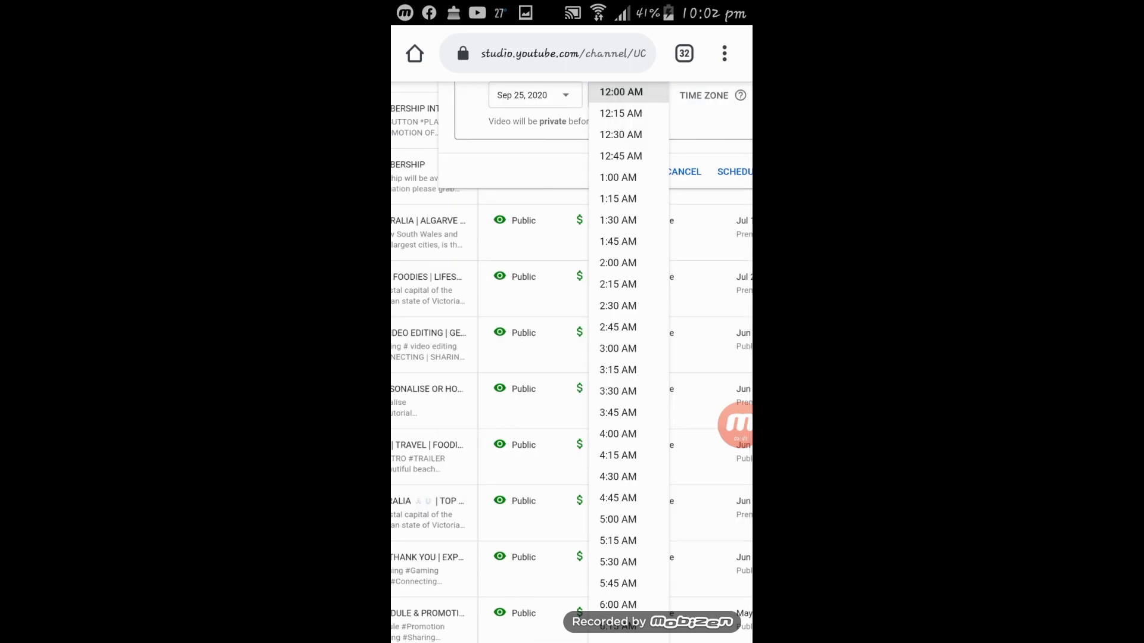
scroll(629, 357, down, 3)
scroll(628, 357, down, 2)
scroll(629, 357, down, 5)
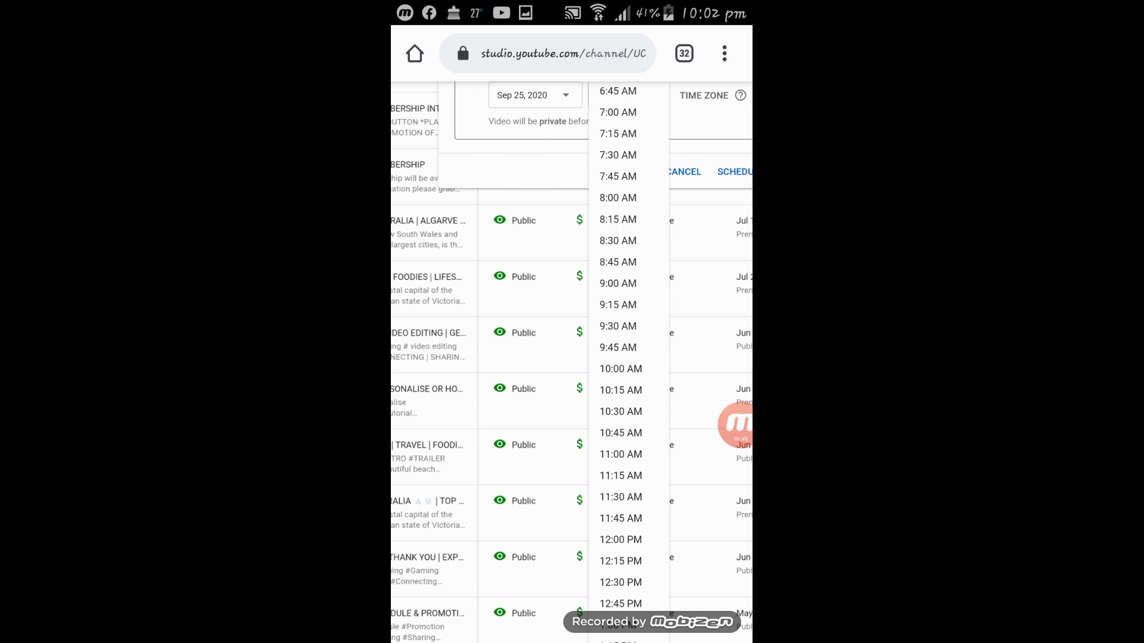
scroll(628, 357, down, 5)
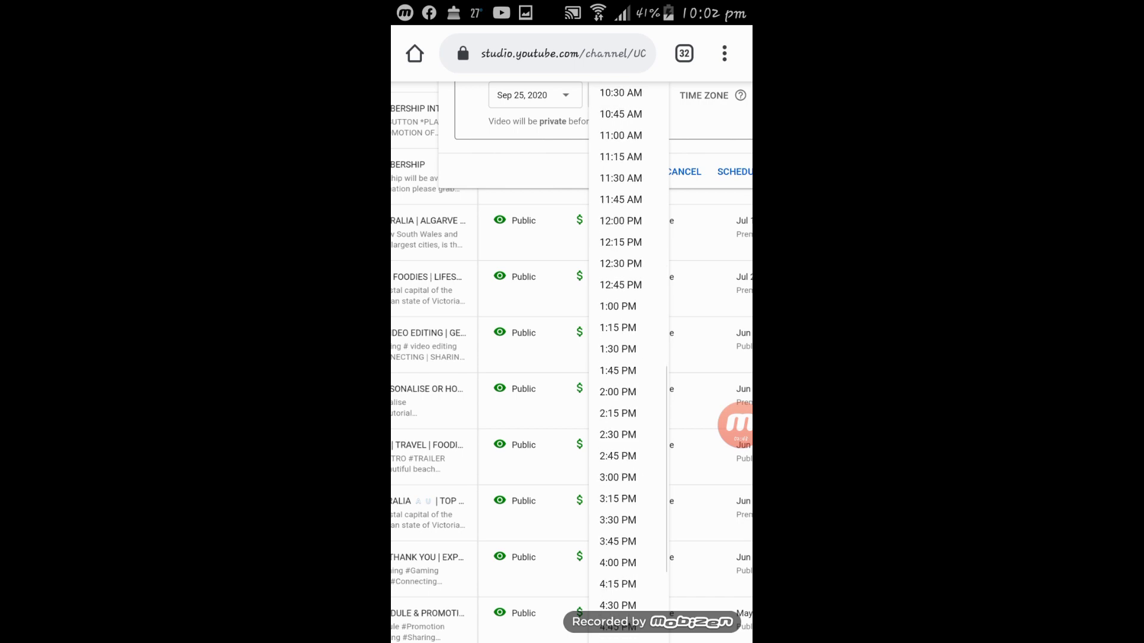
click(618, 562)
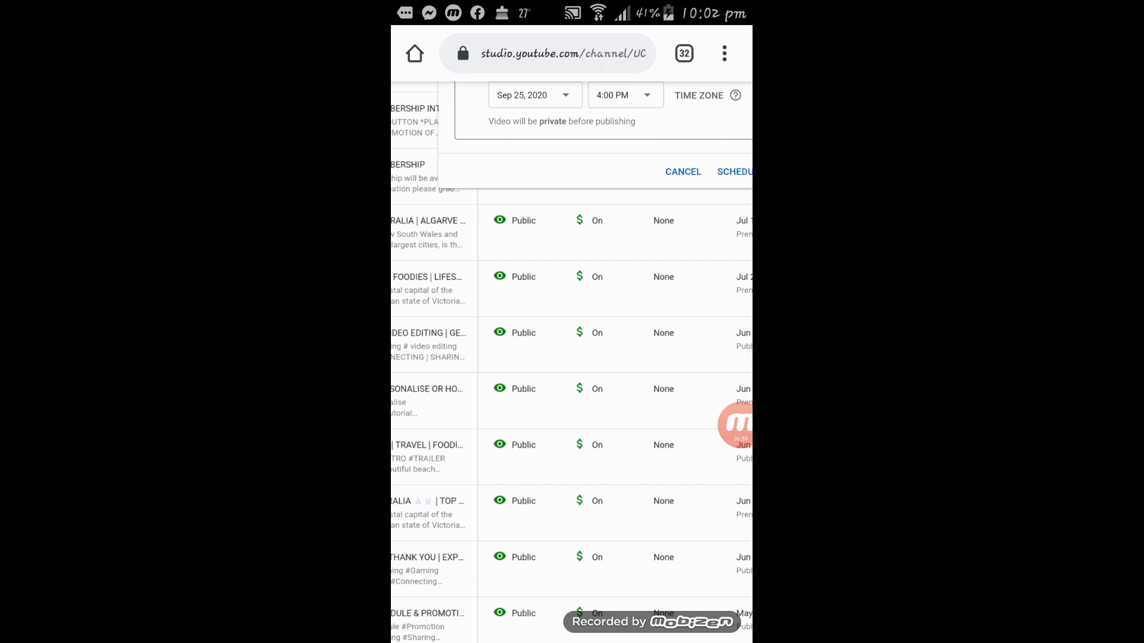
scroll(571, 357, up, 2)
scroll(570, 358, right, 1)
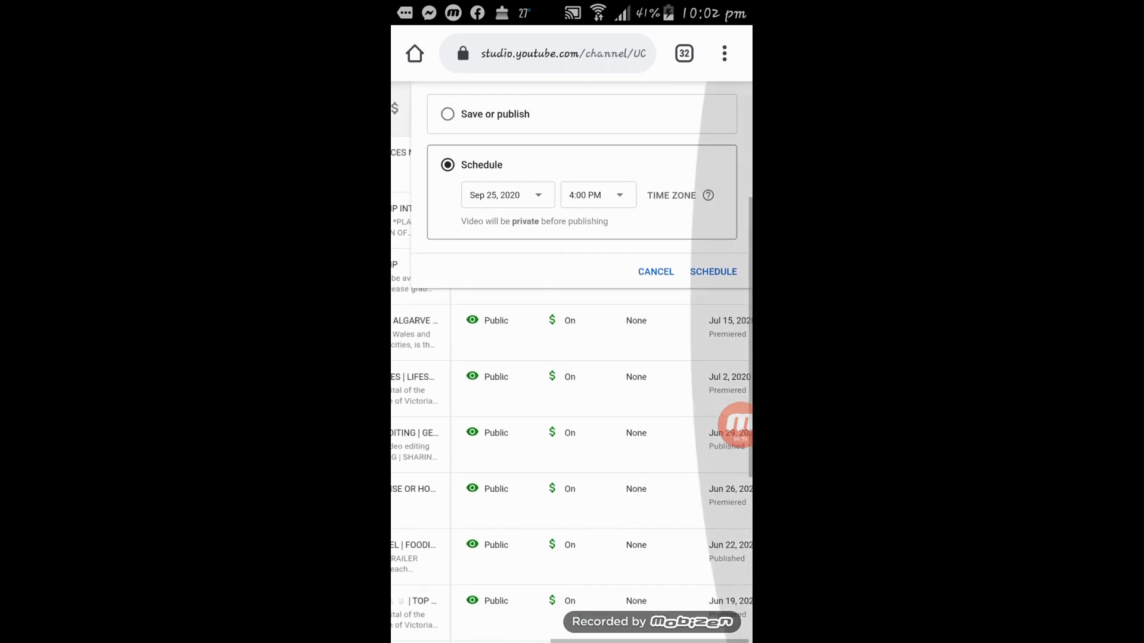
click(713, 272)
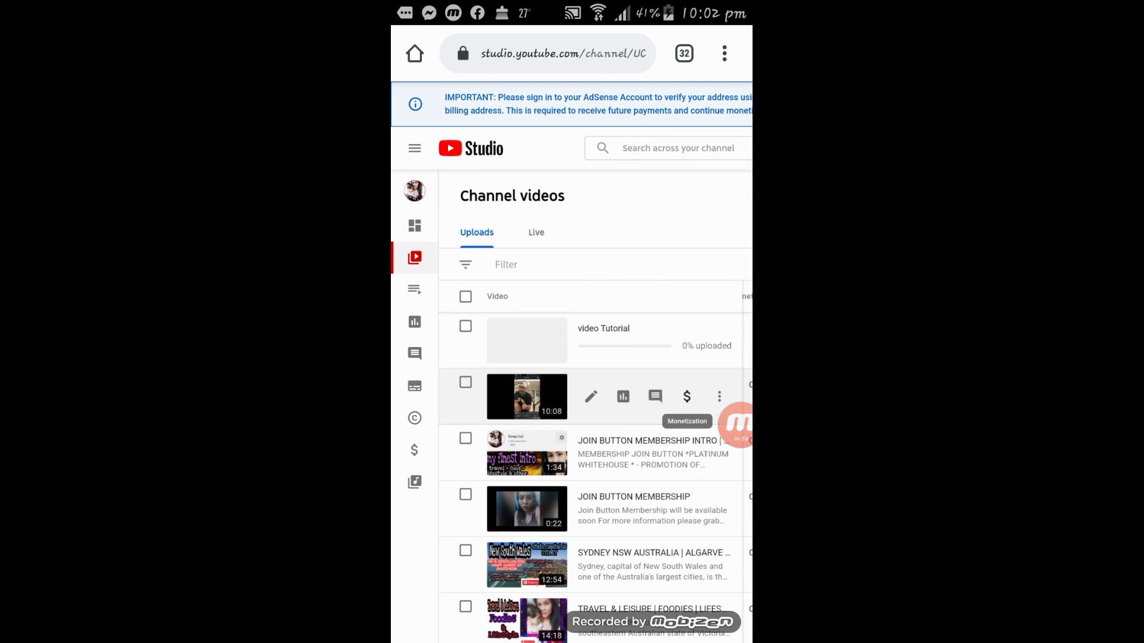
Make the scheduled release a Premiere and confirm it
scroll(571, 453, right, 10)
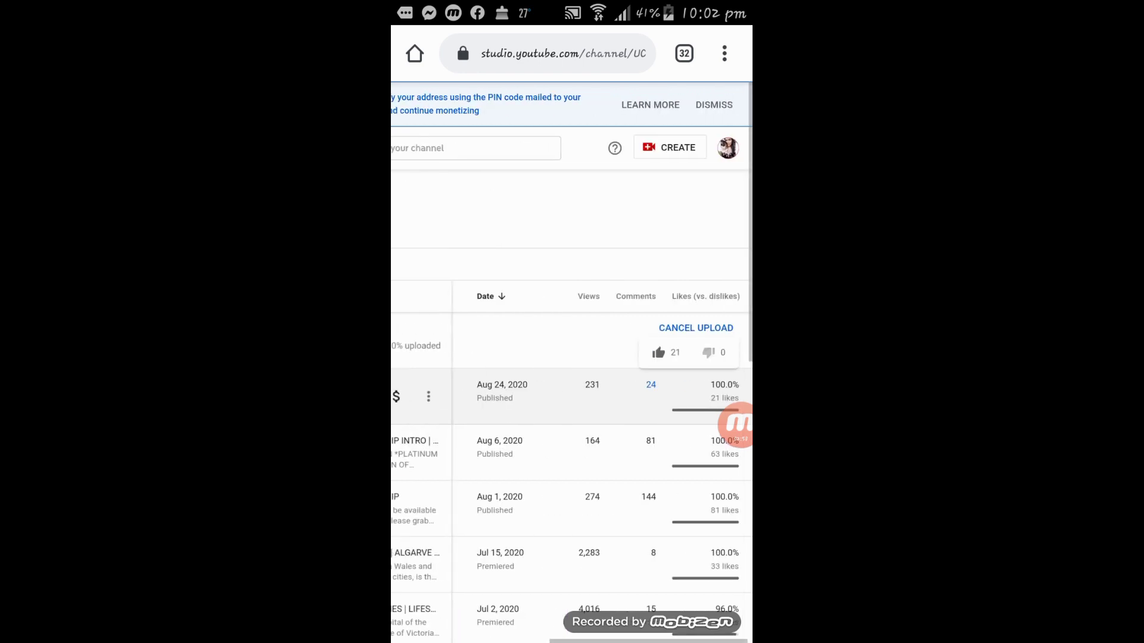
scroll(571, 453, left, 3)
scroll(602, 453, left, 2)
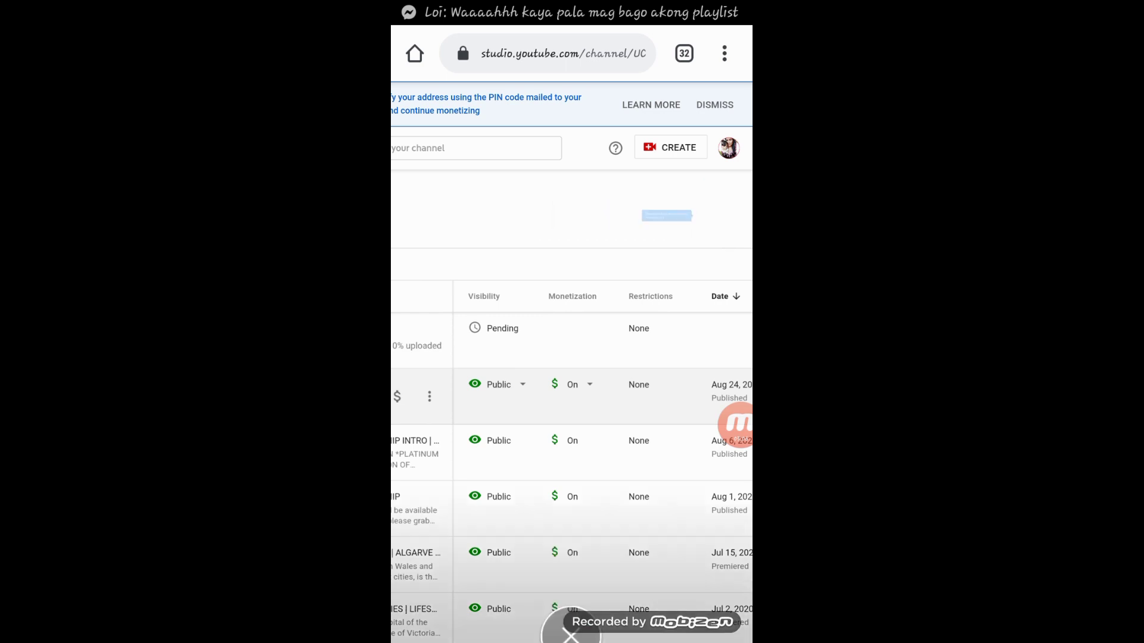
click(503, 329)
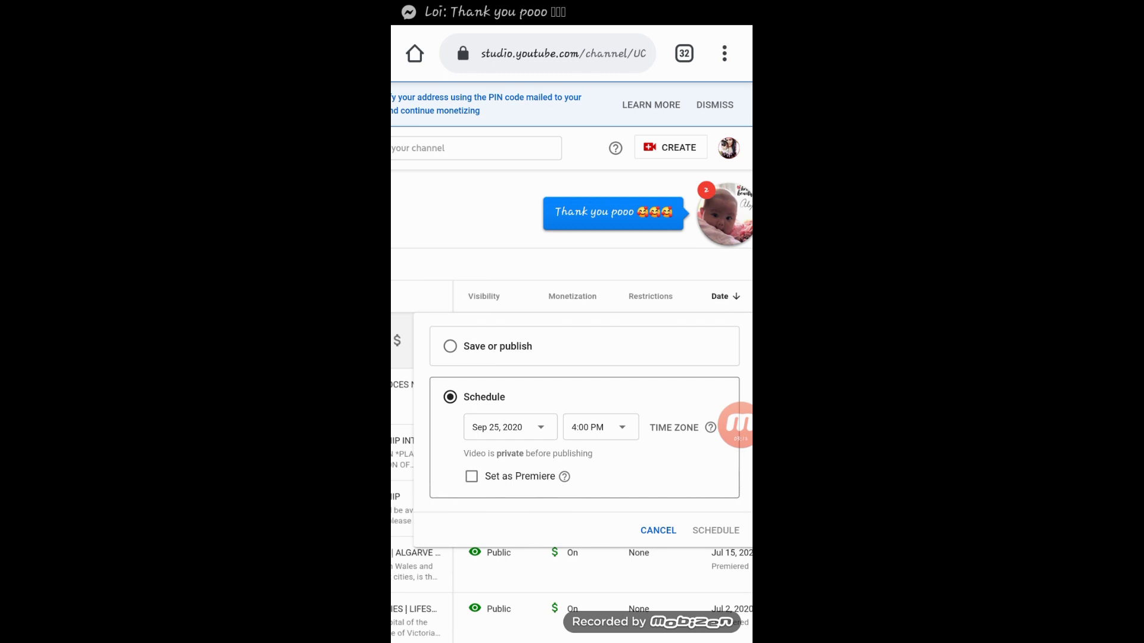
drag(724, 213, 523, 510)
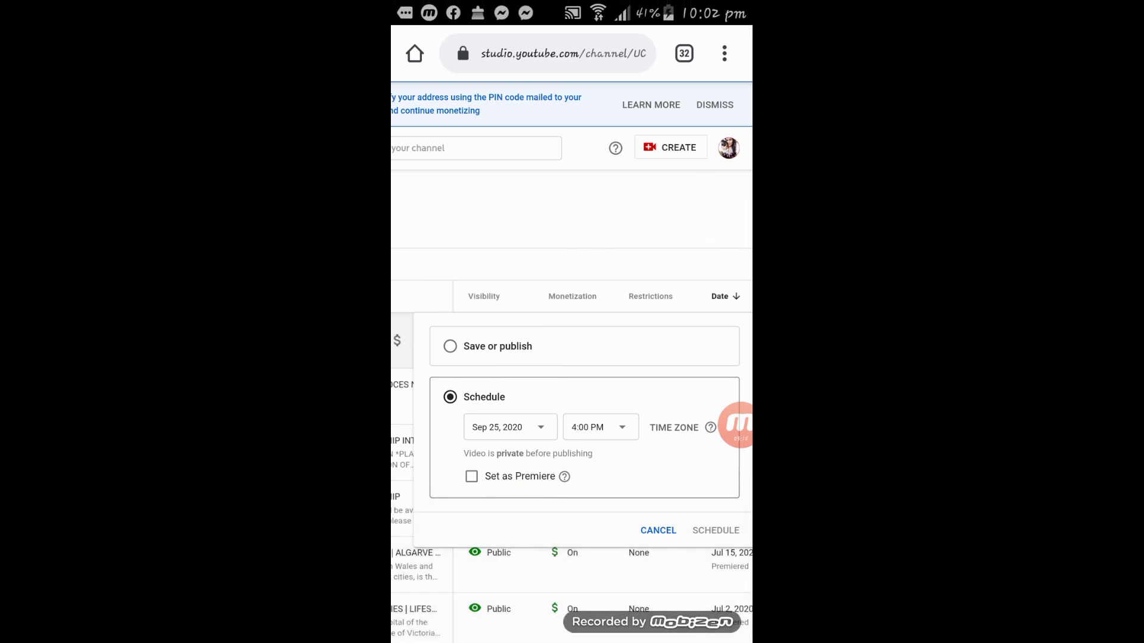
click(471, 476)
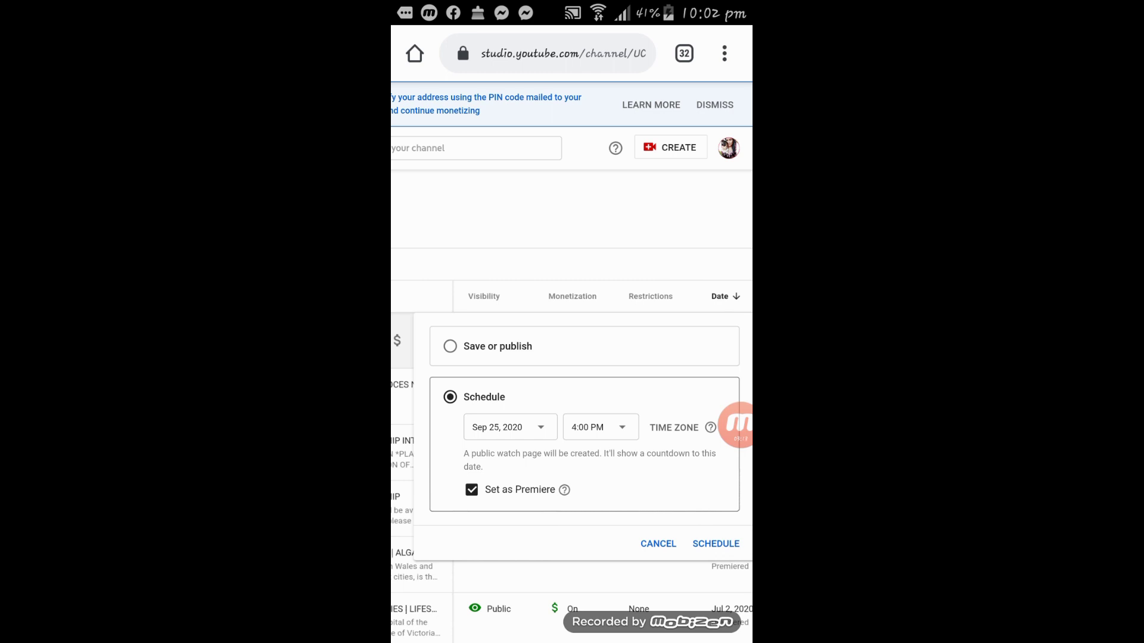
click(716, 544)
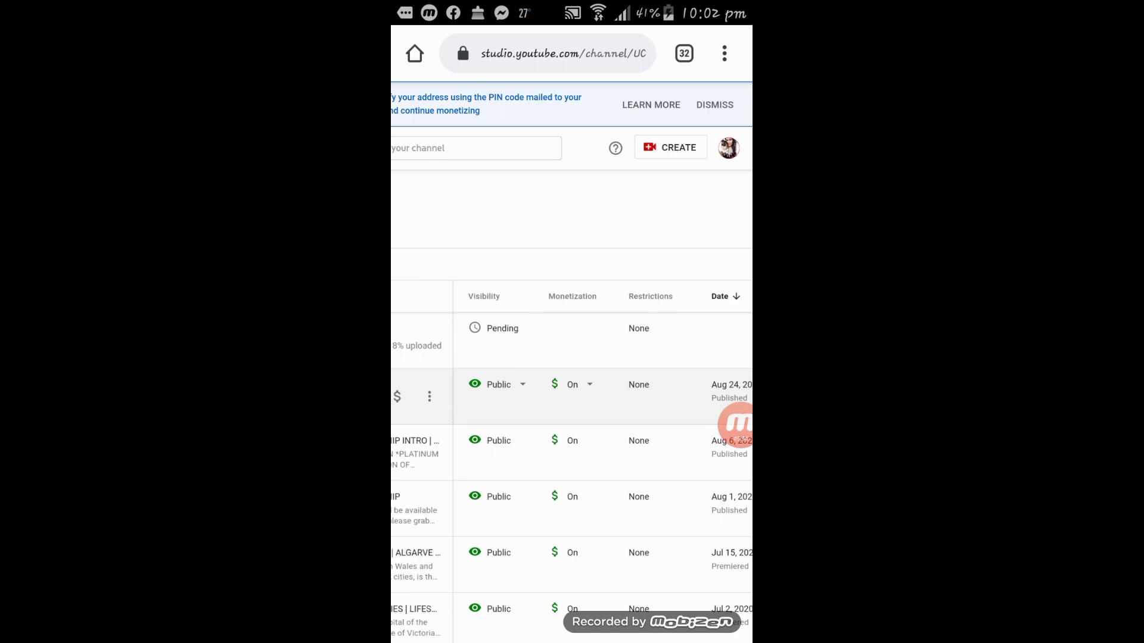
click(494, 328)
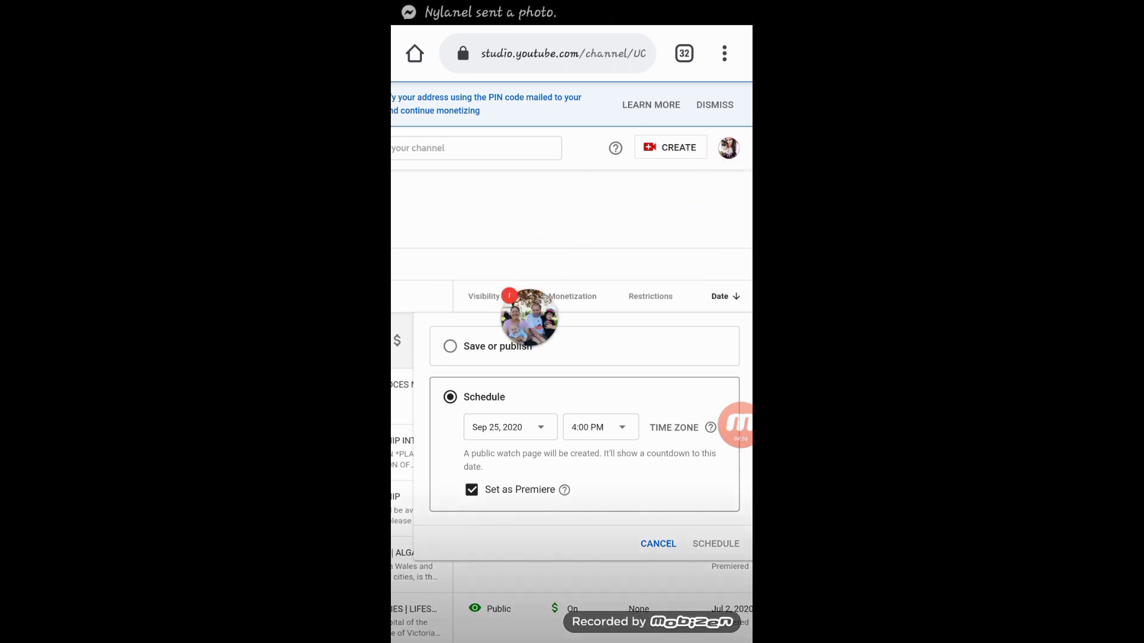
click(658, 543)
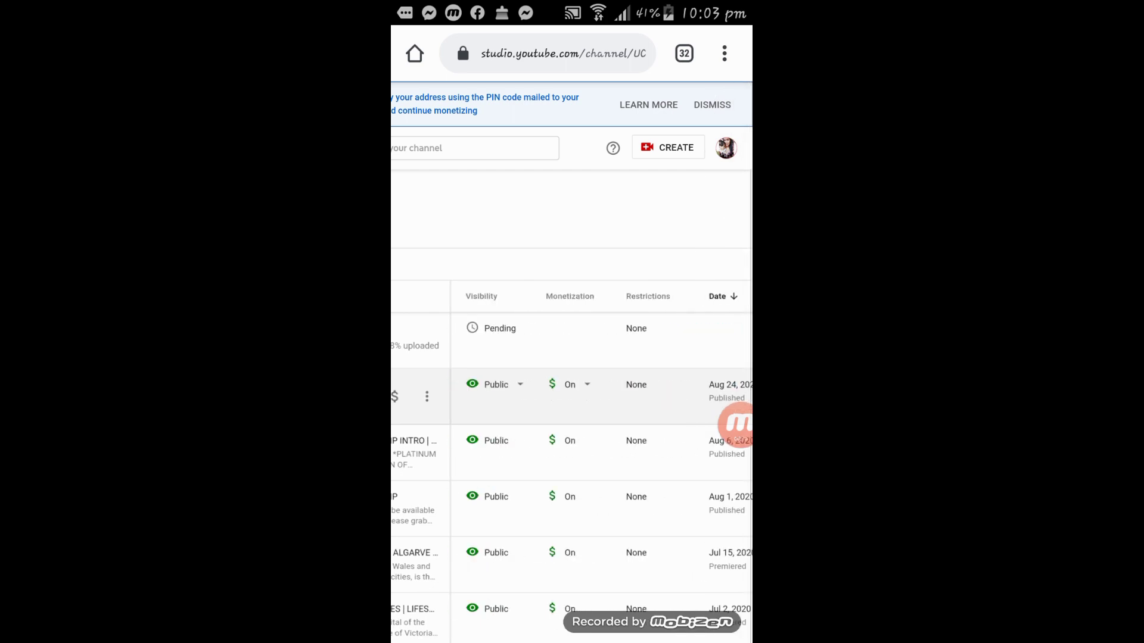
Close the Save or publish / Schedule panel to return to the Channel videos table
scroll(571, 393, left, 5)
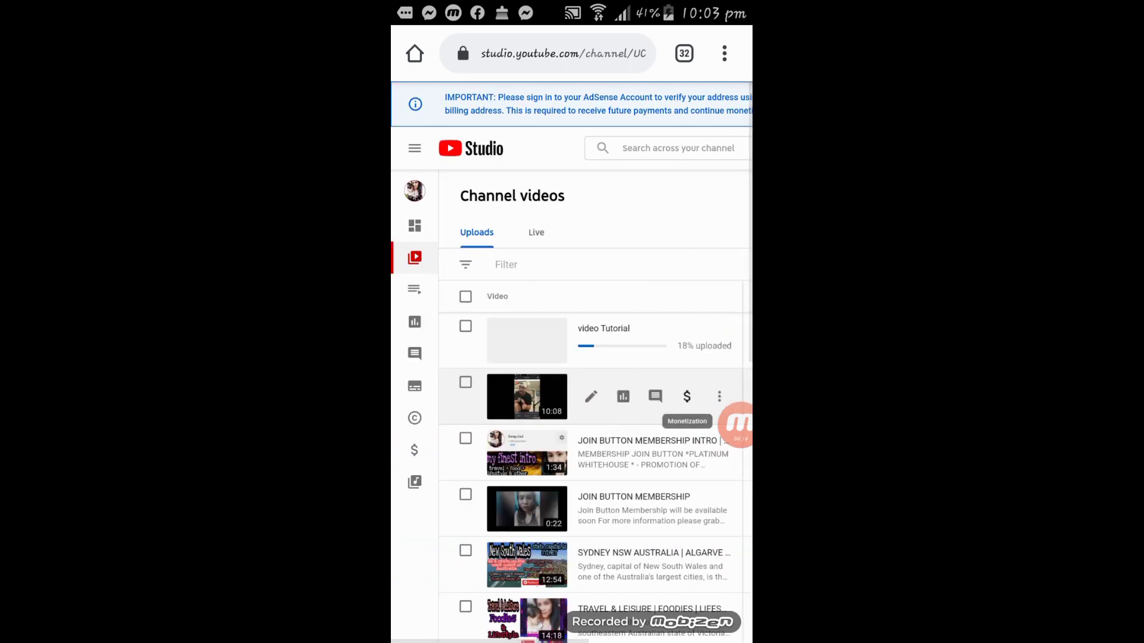
scroll(571, 393, right, 5)
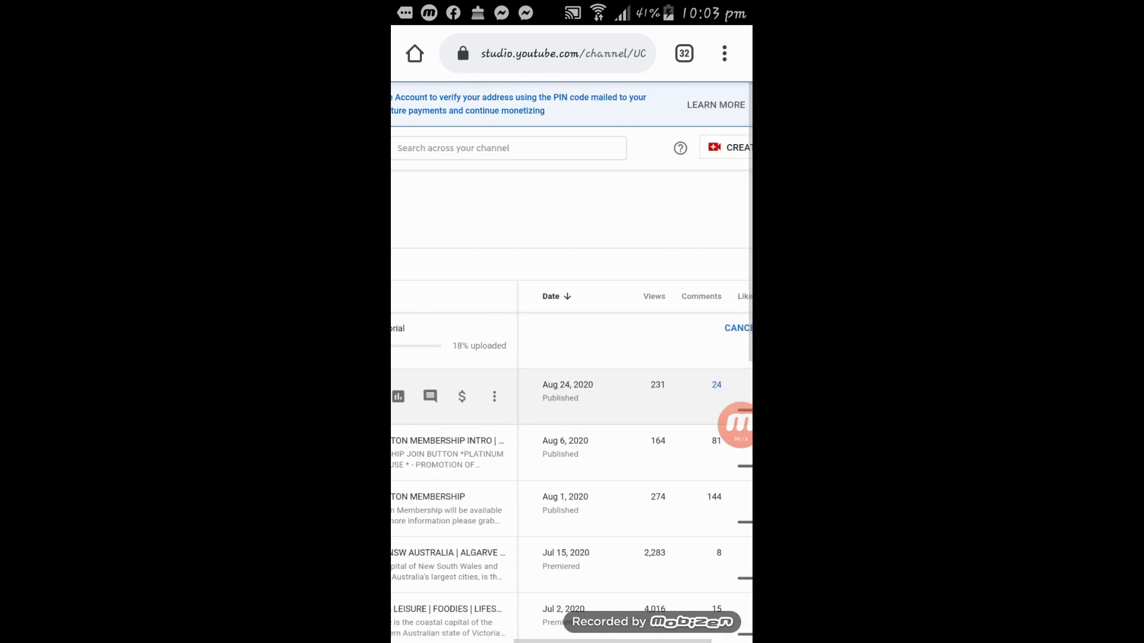
scroll(571, 453, left, 10)
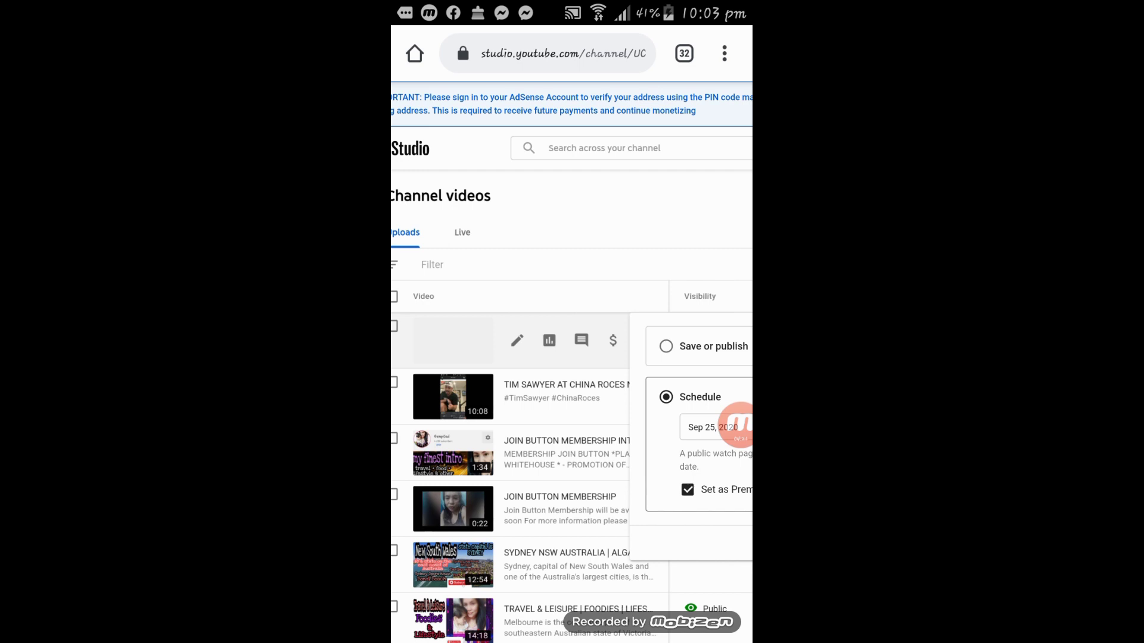
scroll(570, 393, right, 5)
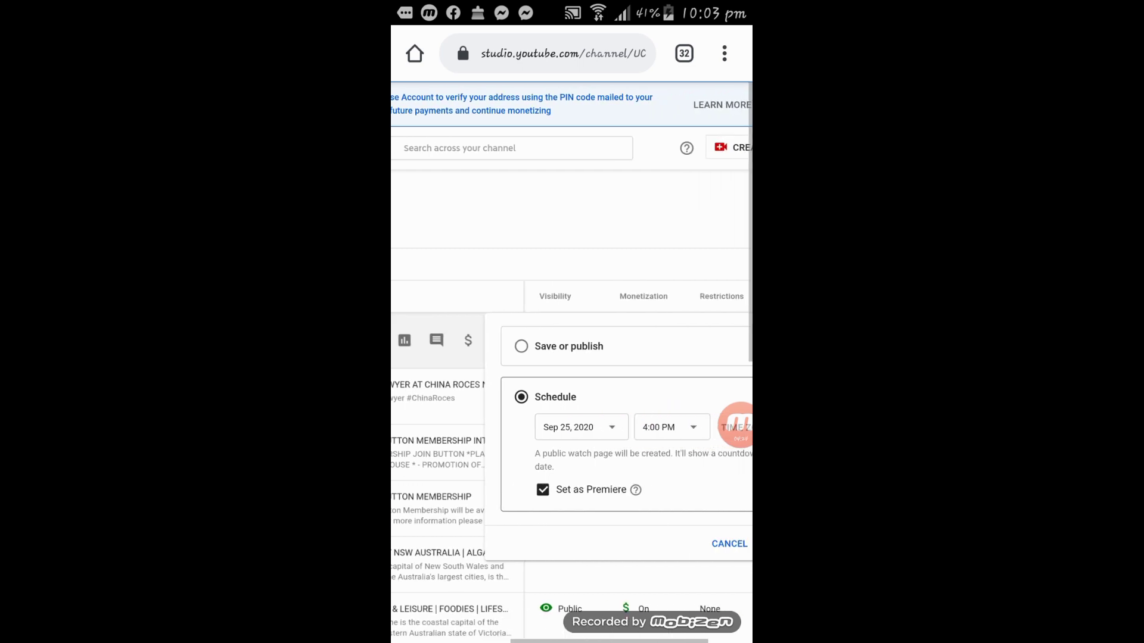
click(656, 543)
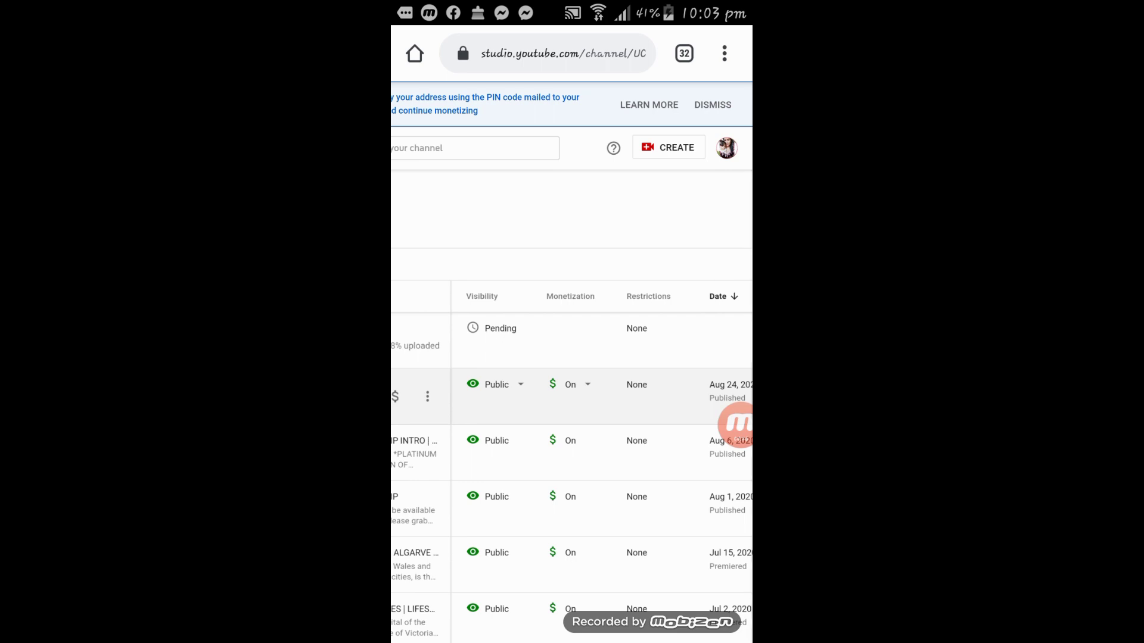
scroll(571, 394, left, 5)
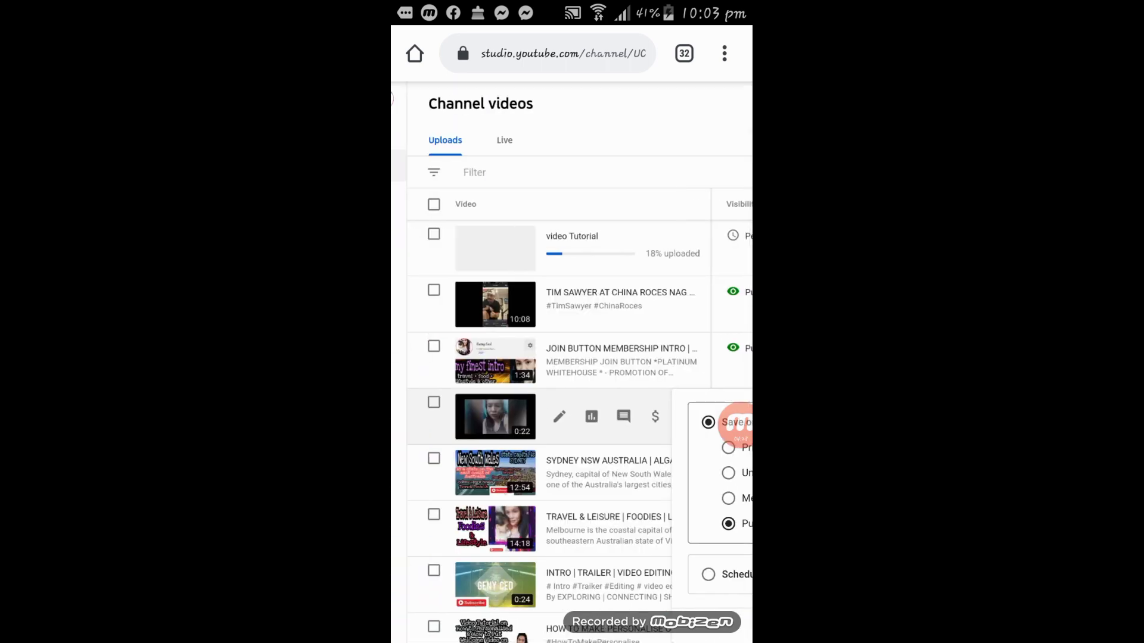
scroll(571, 393, right, 3)
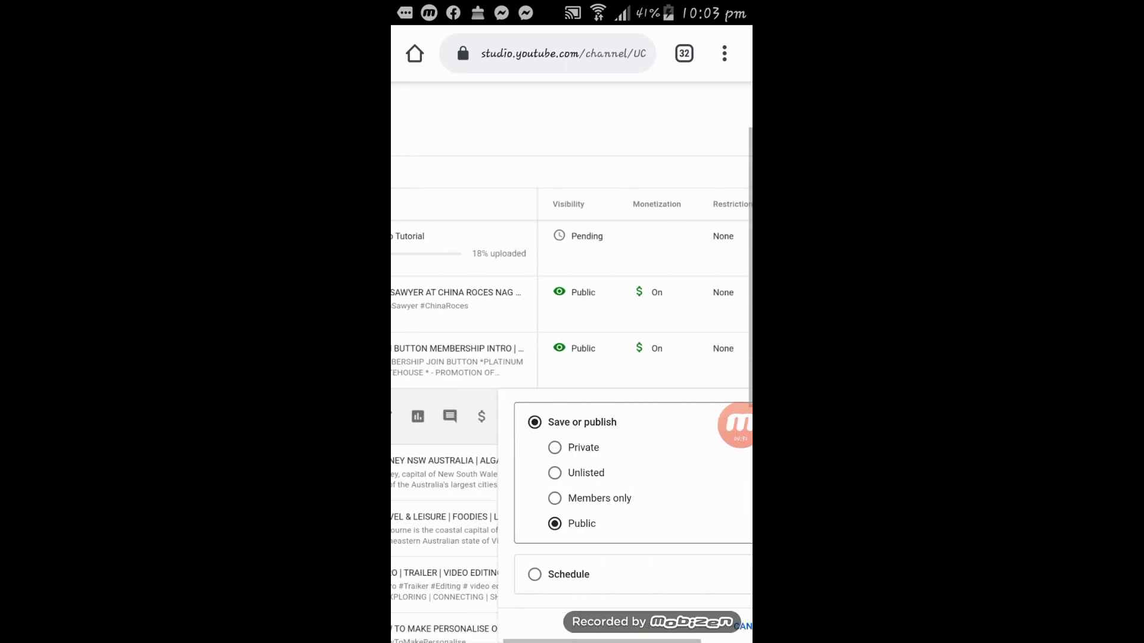
scroll(571, 393, right, 2)
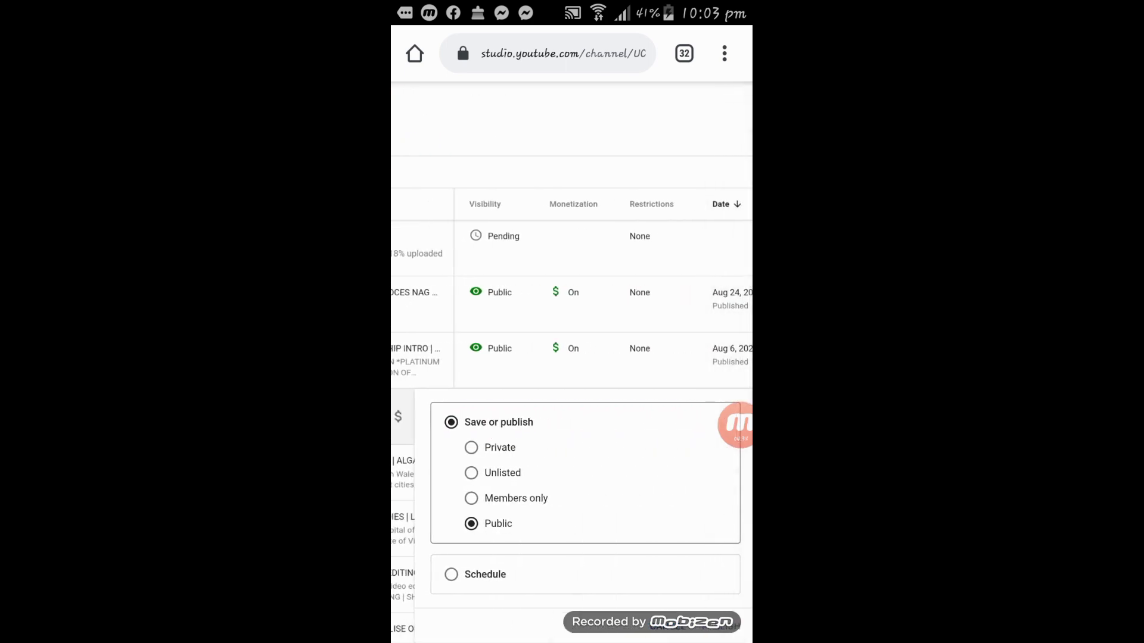
key(Escape)
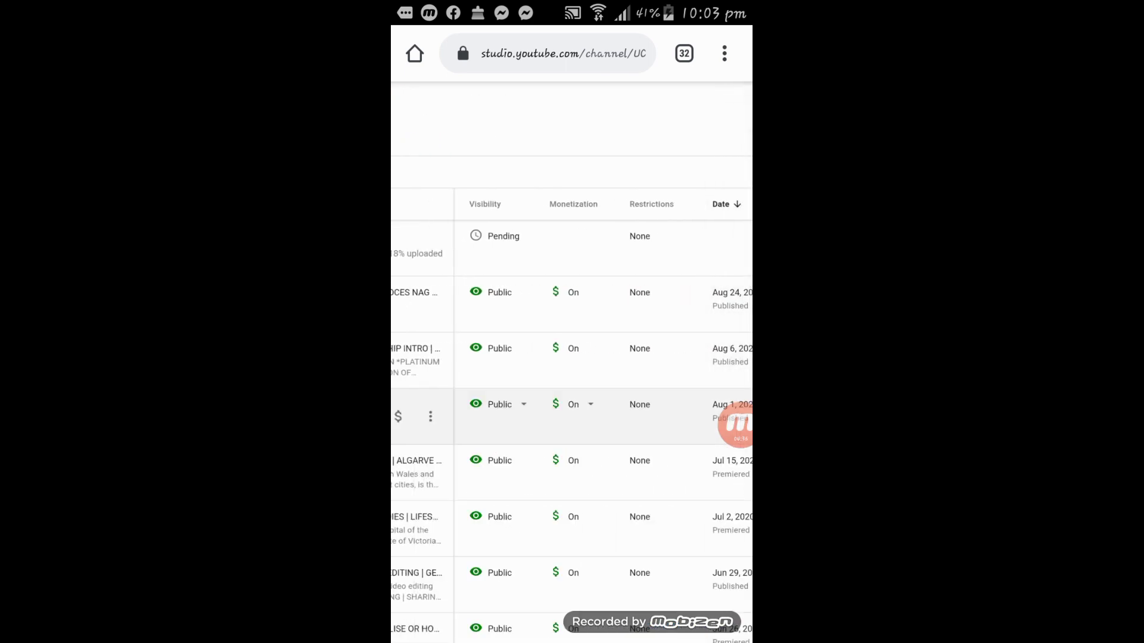
Scroll the Channel videos table sideways to review its columns
scroll(571, 417, right, 3)
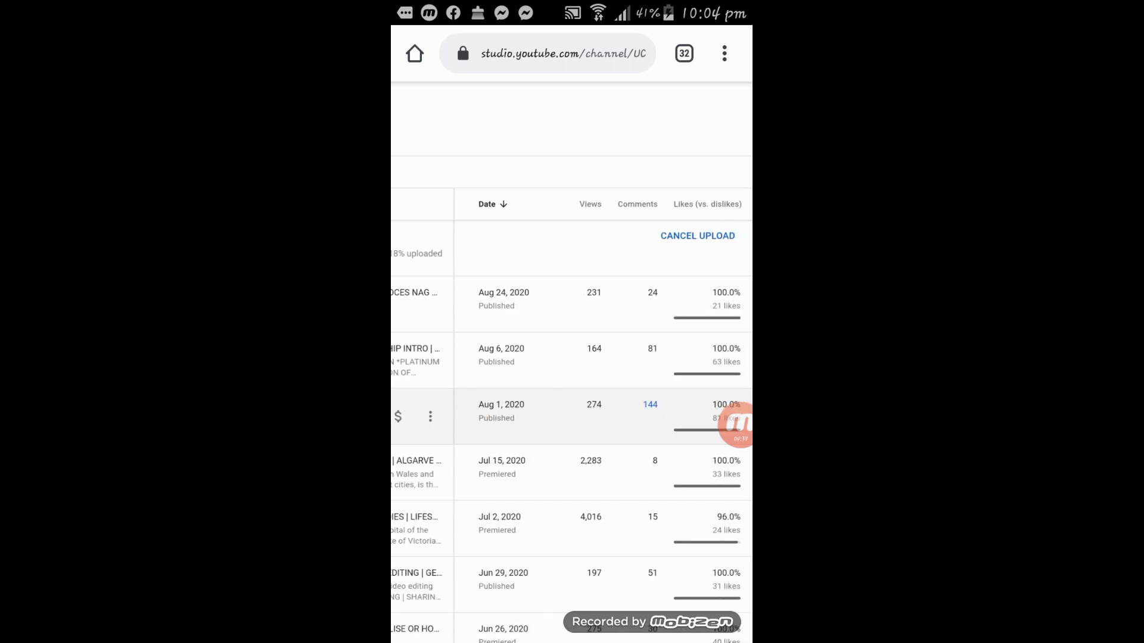
scroll(570, 417, left, 3)
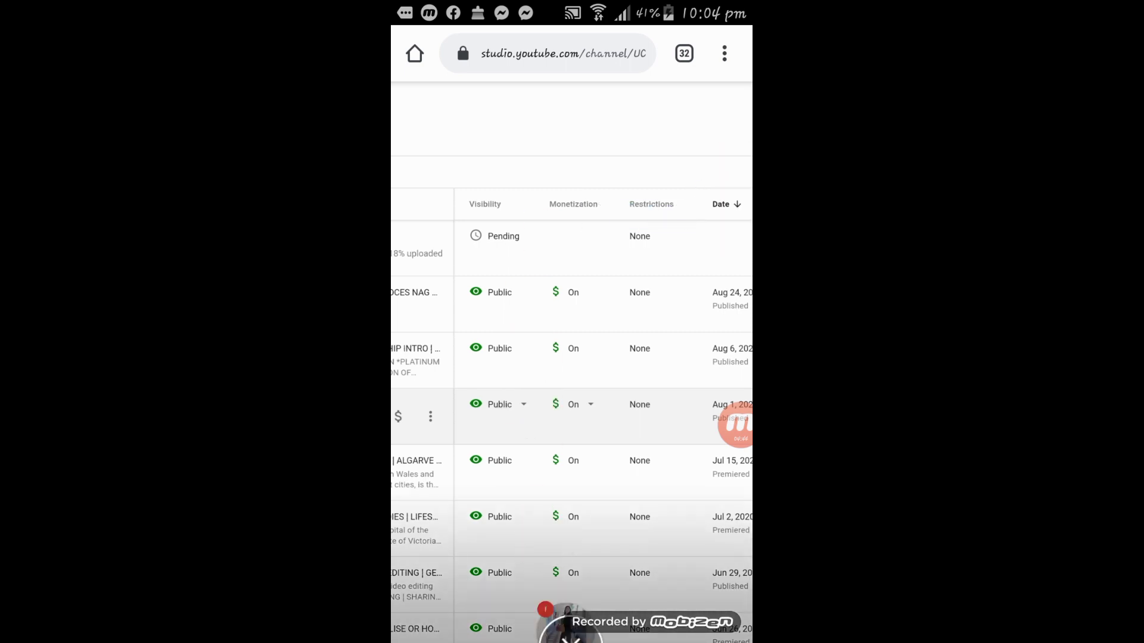
scroll(571, 417, left, 5)
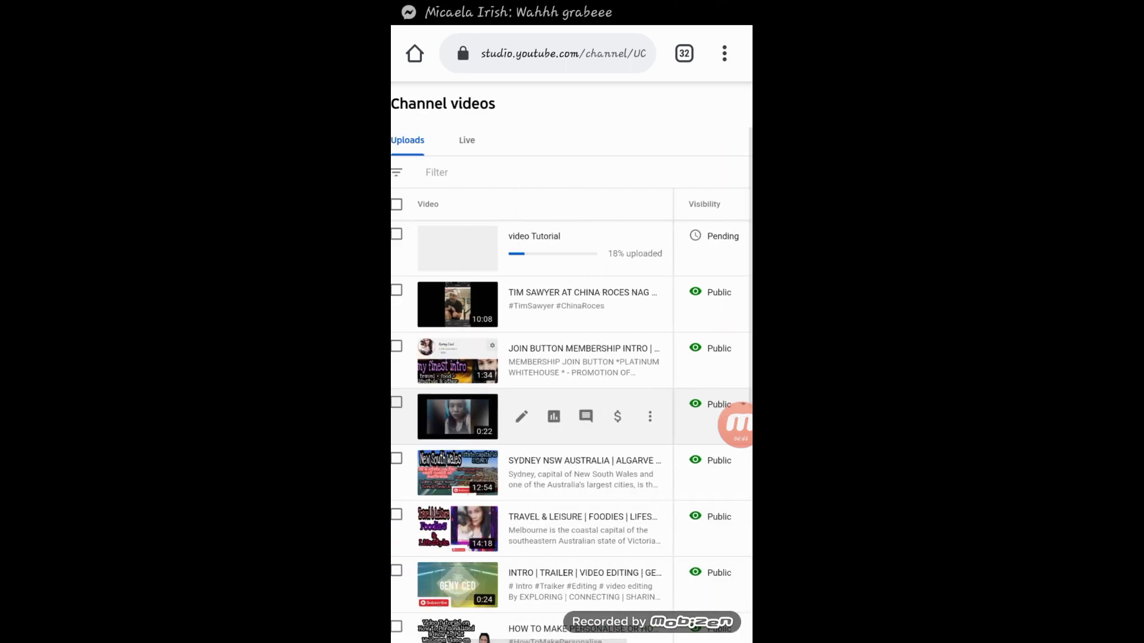
scroll(712, 417, right, 3)
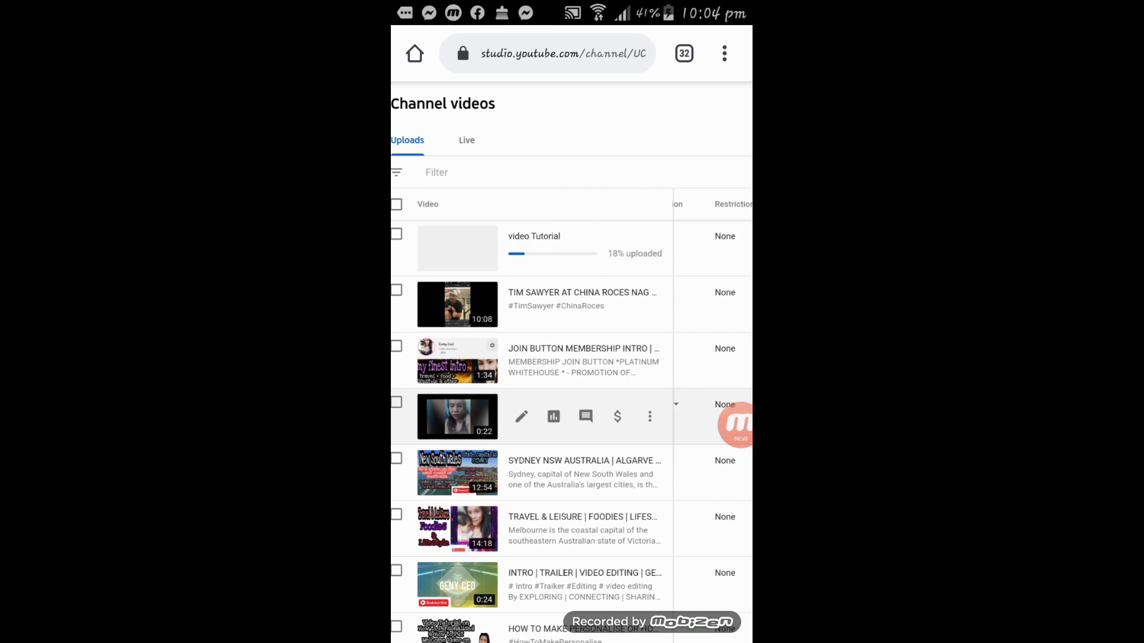
scroll(712, 417, left, 3)
scroll(712, 417, right, 5)
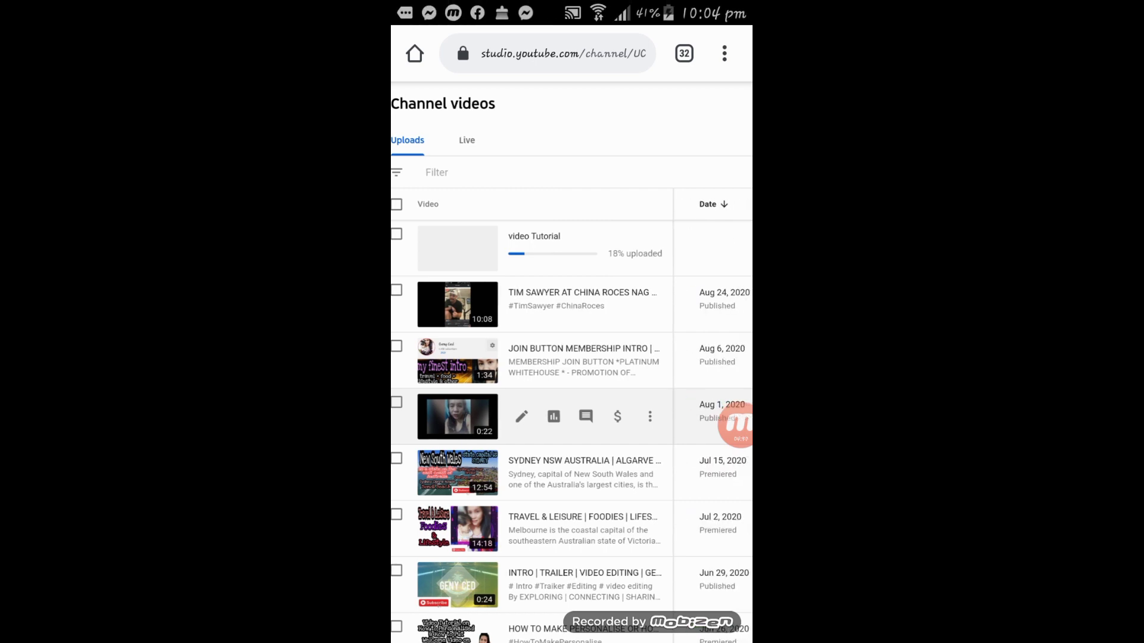
scroll(712, 417, left, 5)
scroll(712, 417, right, 3)
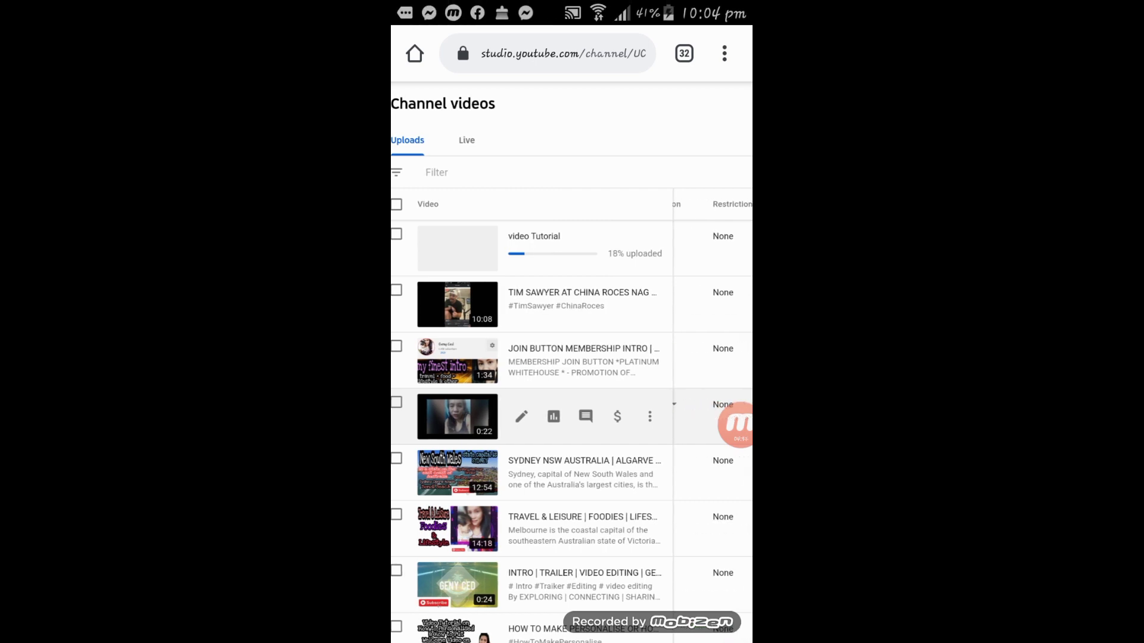
scroll(712, 417, left, 3)
scroll(571, 417, down, 4)
scroll(571, 417, up, 4)
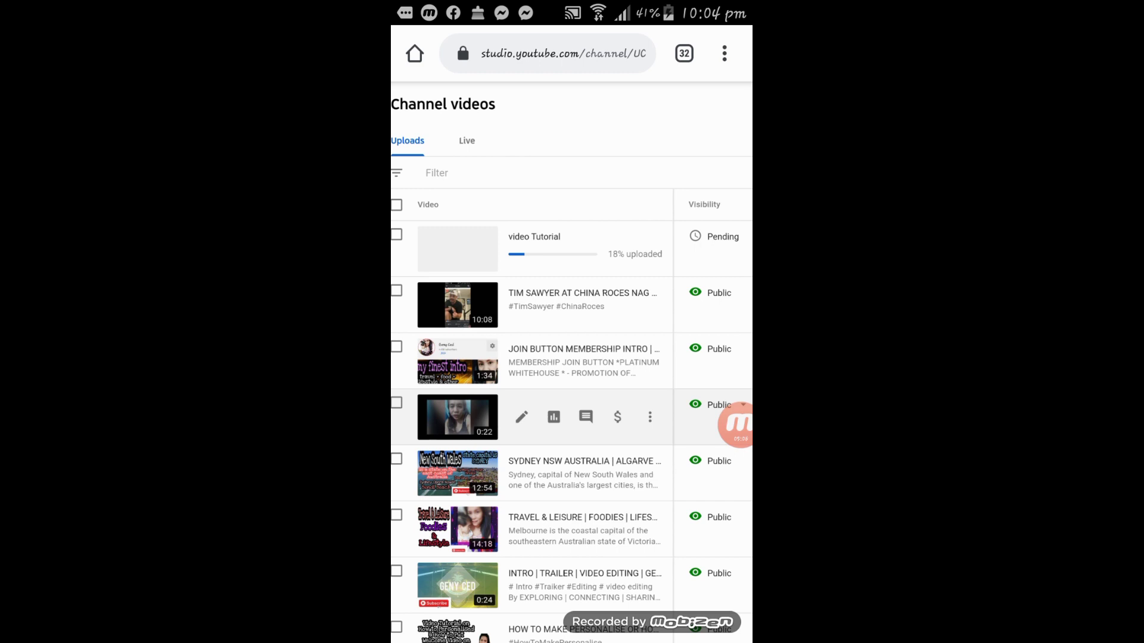
Open the Filter property list, from Copyright claims through Visibility
scroll(617, 417, left, 2)
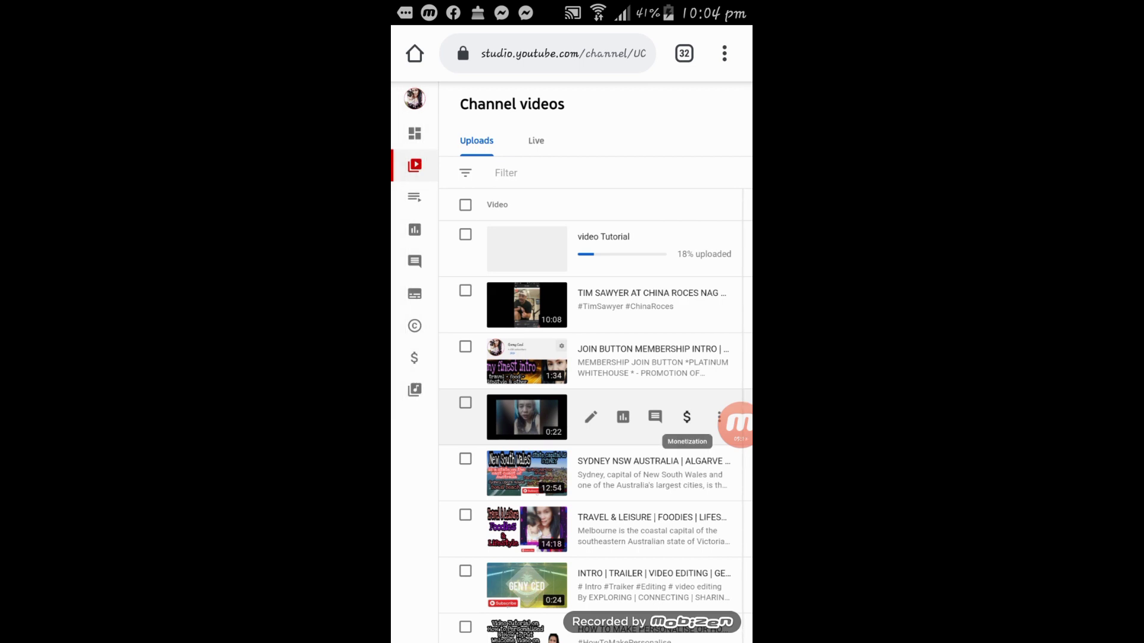
scroll(596, 417, right, 5)
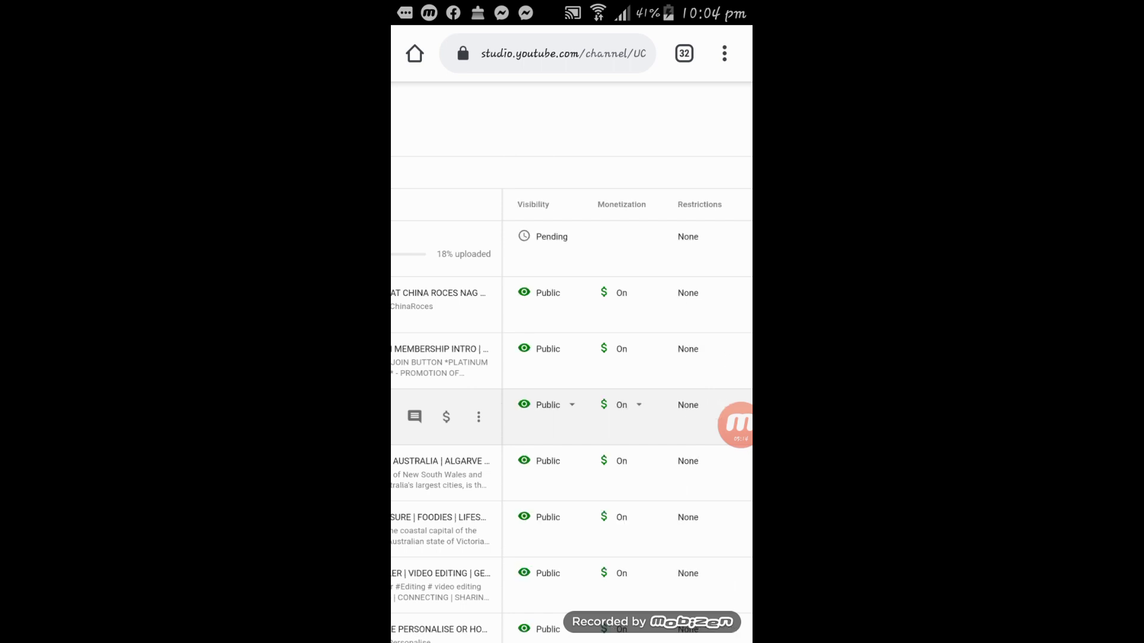
scroll(572, 417, left, 2)
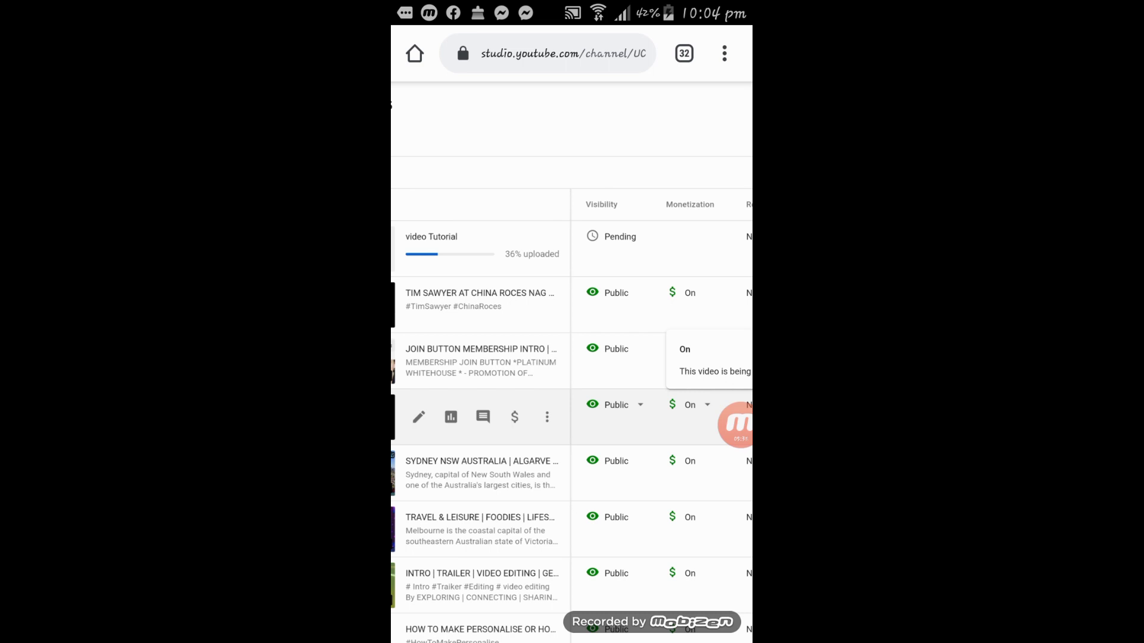
mouse_move(685, 476)
mouse_down()
mouse_move(536, 476)
mouse_move(686, 476)
mouse_up()
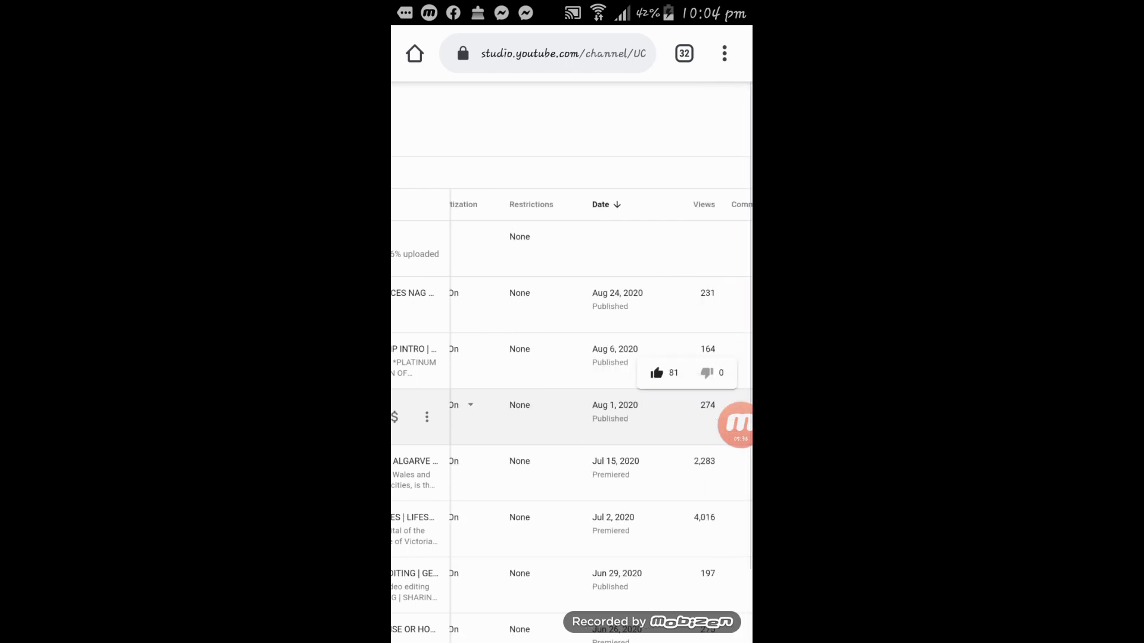
click(507, 173)
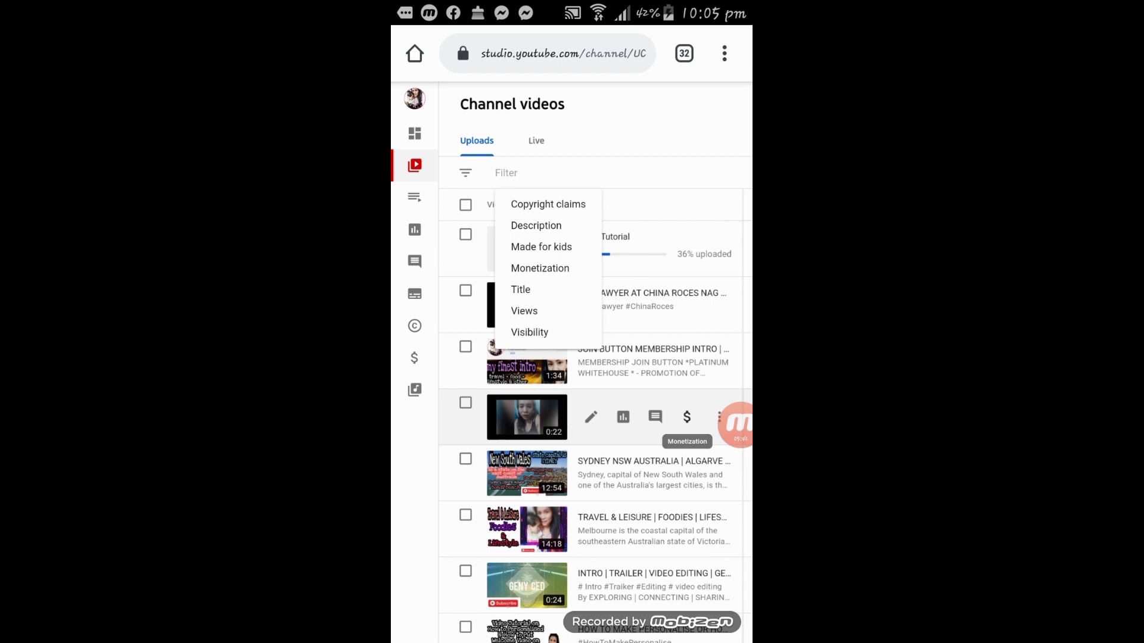
Reopen the Filter property list, then dismiss it to view the Date, Views, Comments and Likes columns
drag(685, 358, 393, 357)
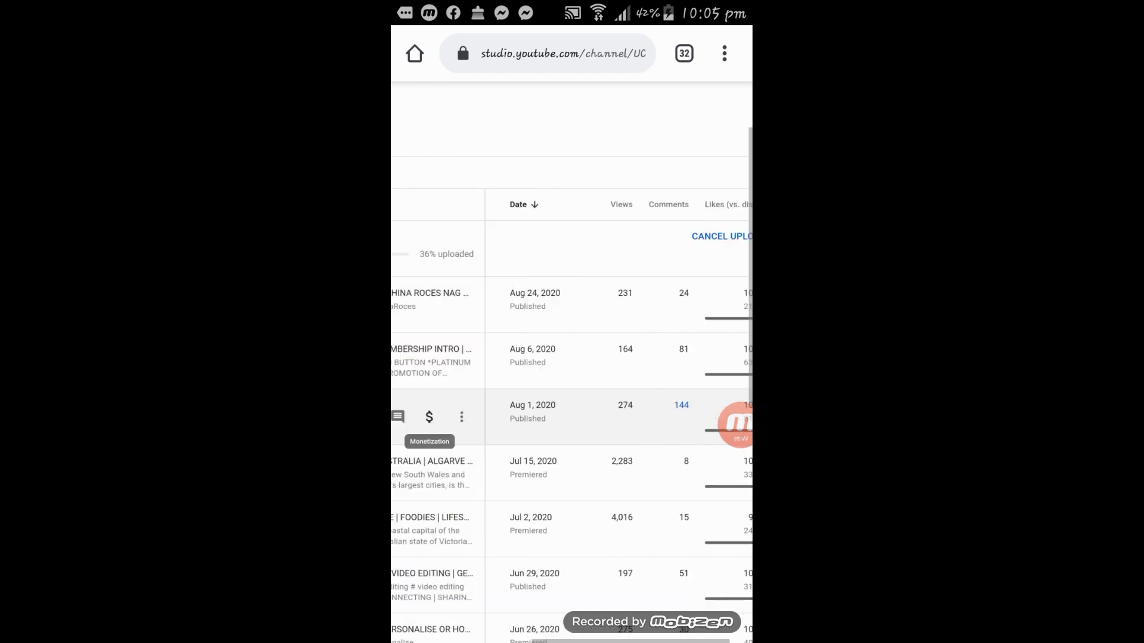
scroll(571, 358, left, 3)
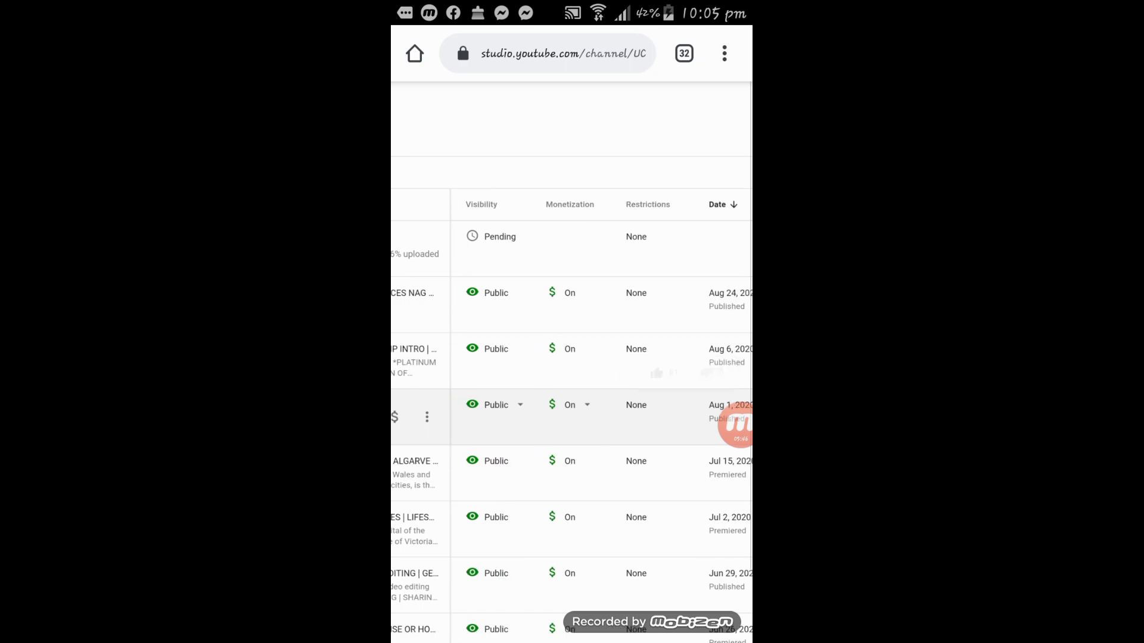
click(490, 173)
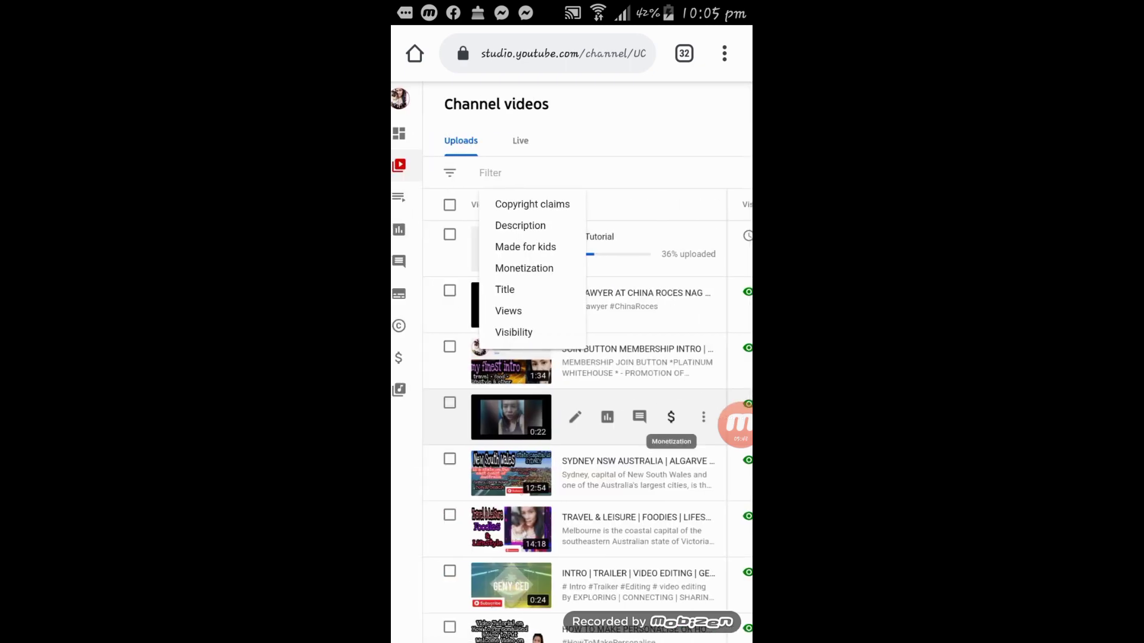
scroll(570, 388, right, 5)
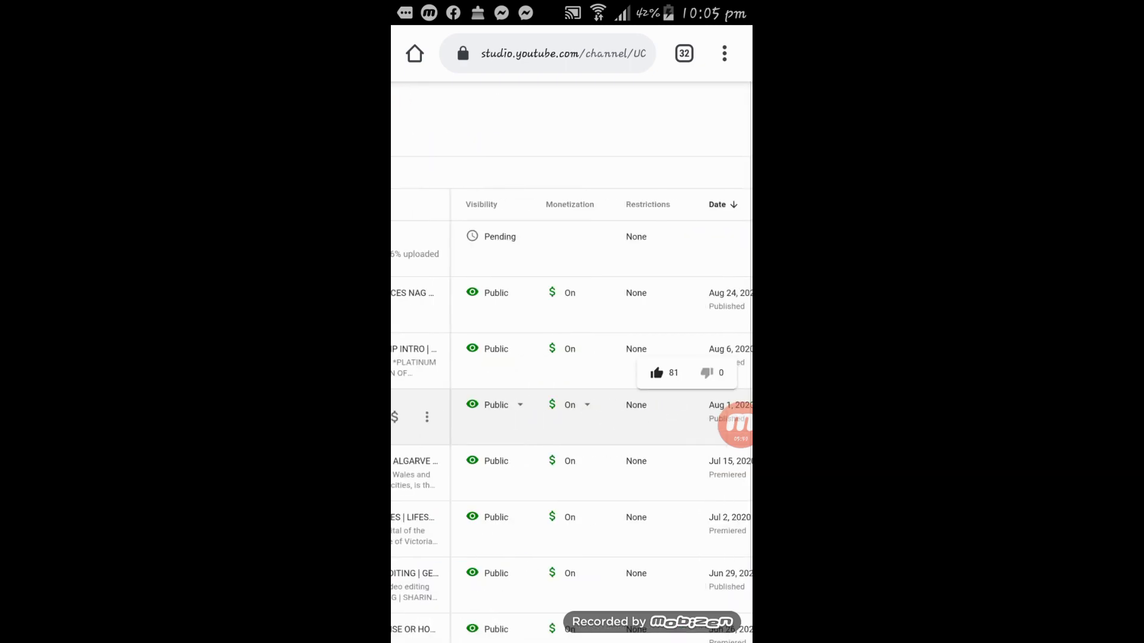
scroll(570, 357, left, 5)
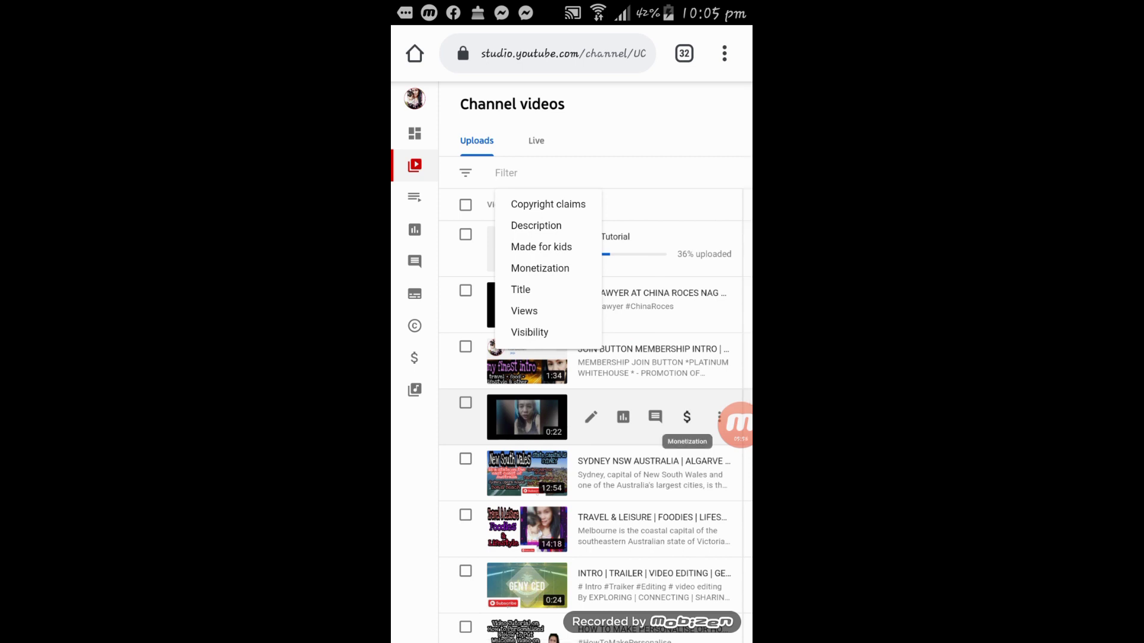
scroll(571, 387, right, 5)
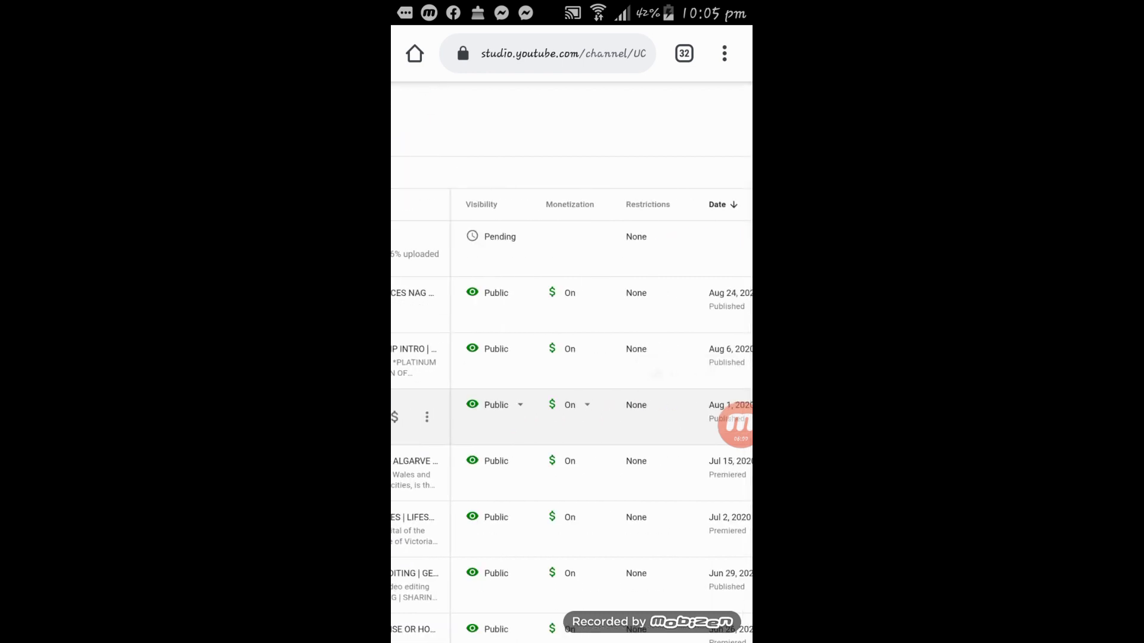
click(477, 172)
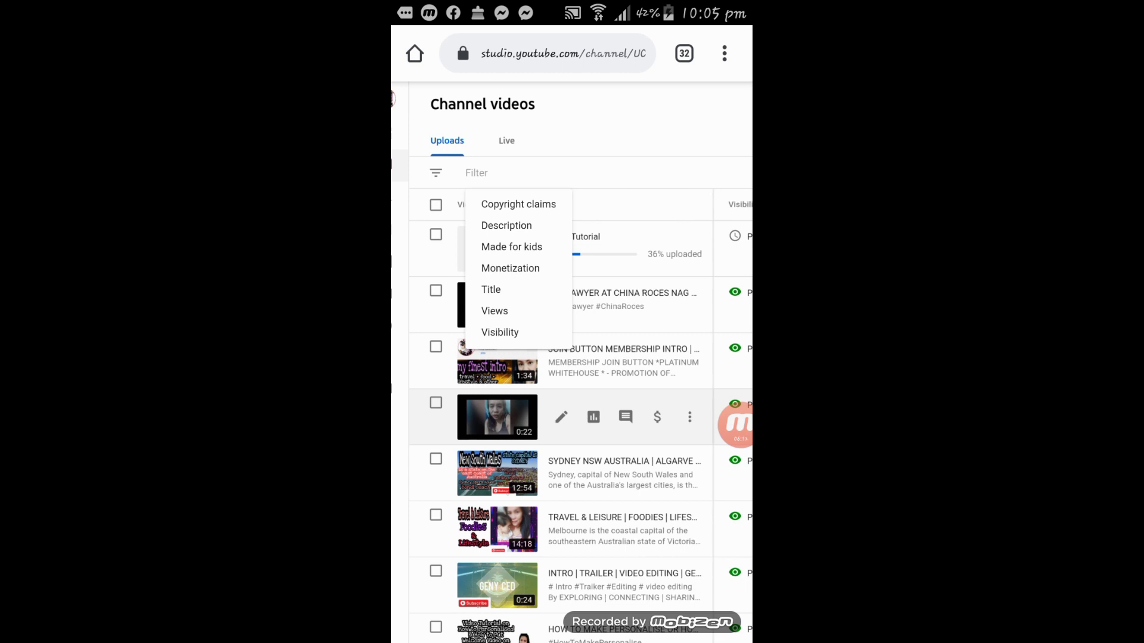
scroll(572, 357, right, 5)
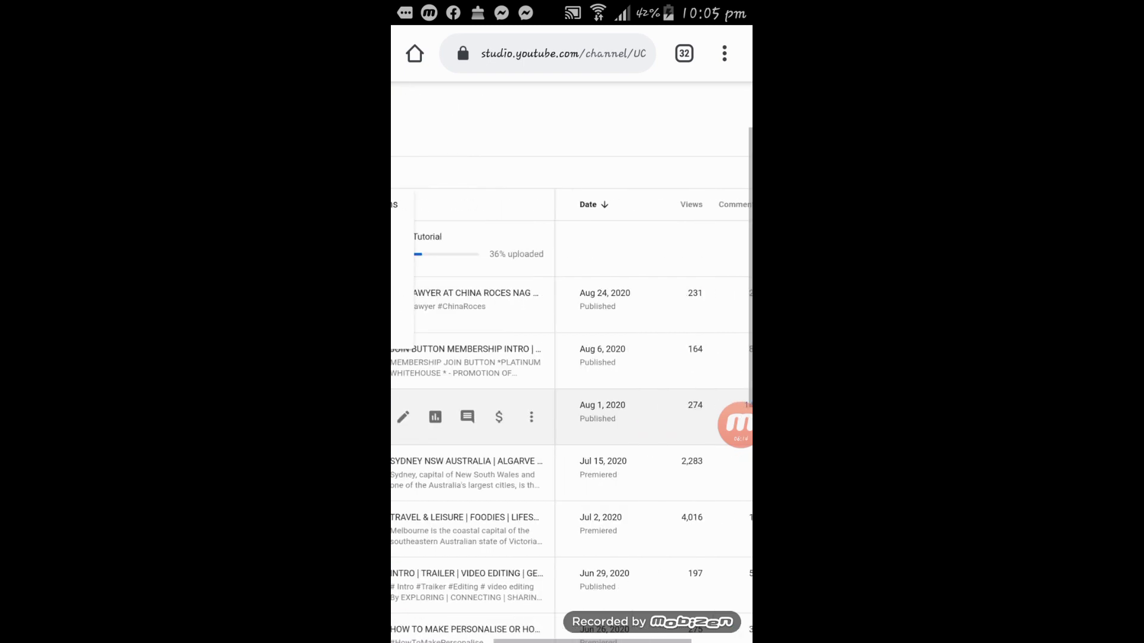
scroll(572, 358, up, 2)
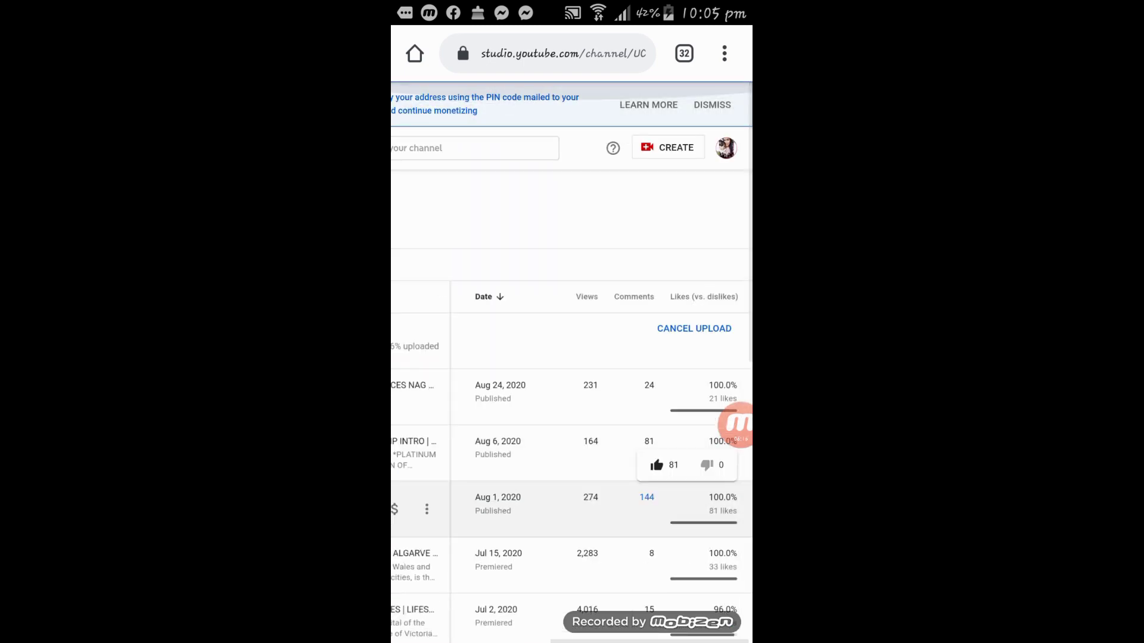
scroll(571, 417, left, 5)
click(506, 265)
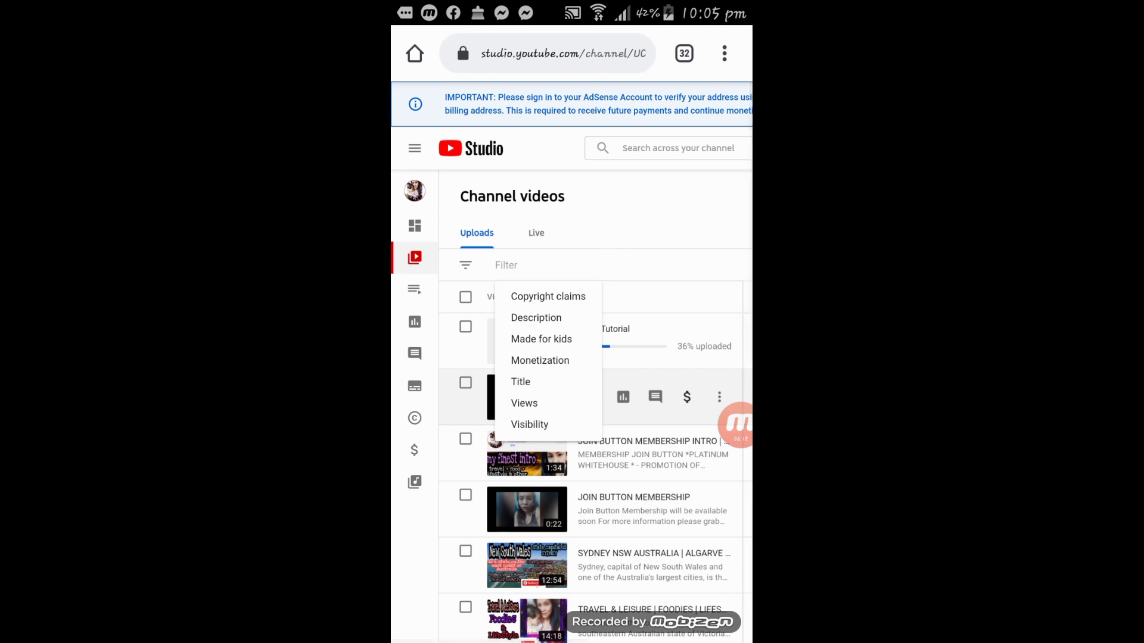
scroll(572, 357, down, 3)
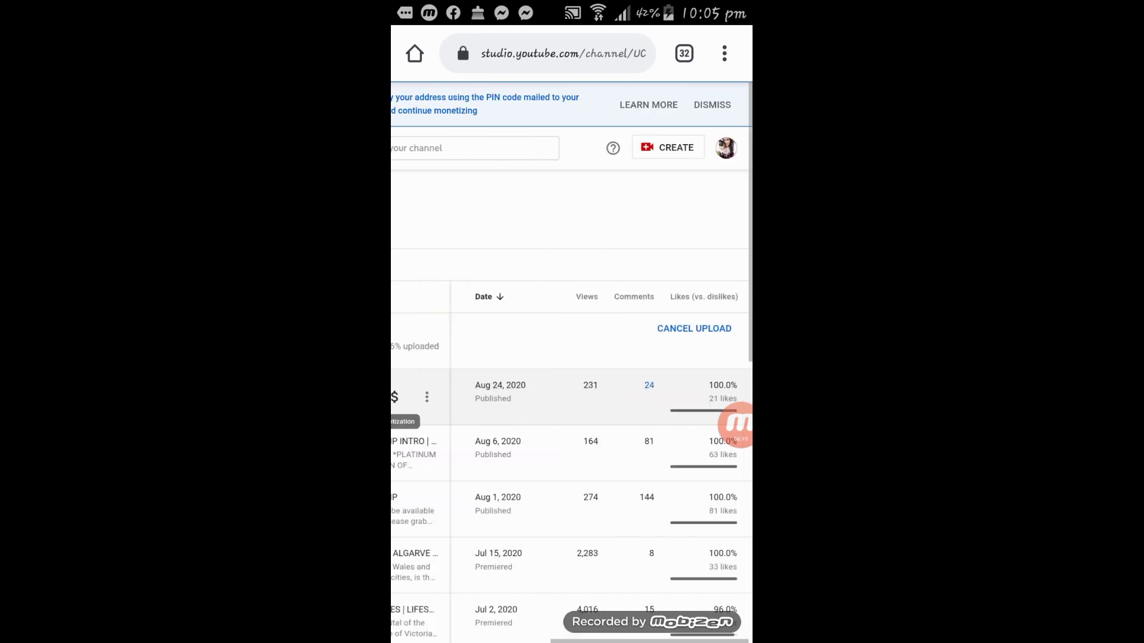